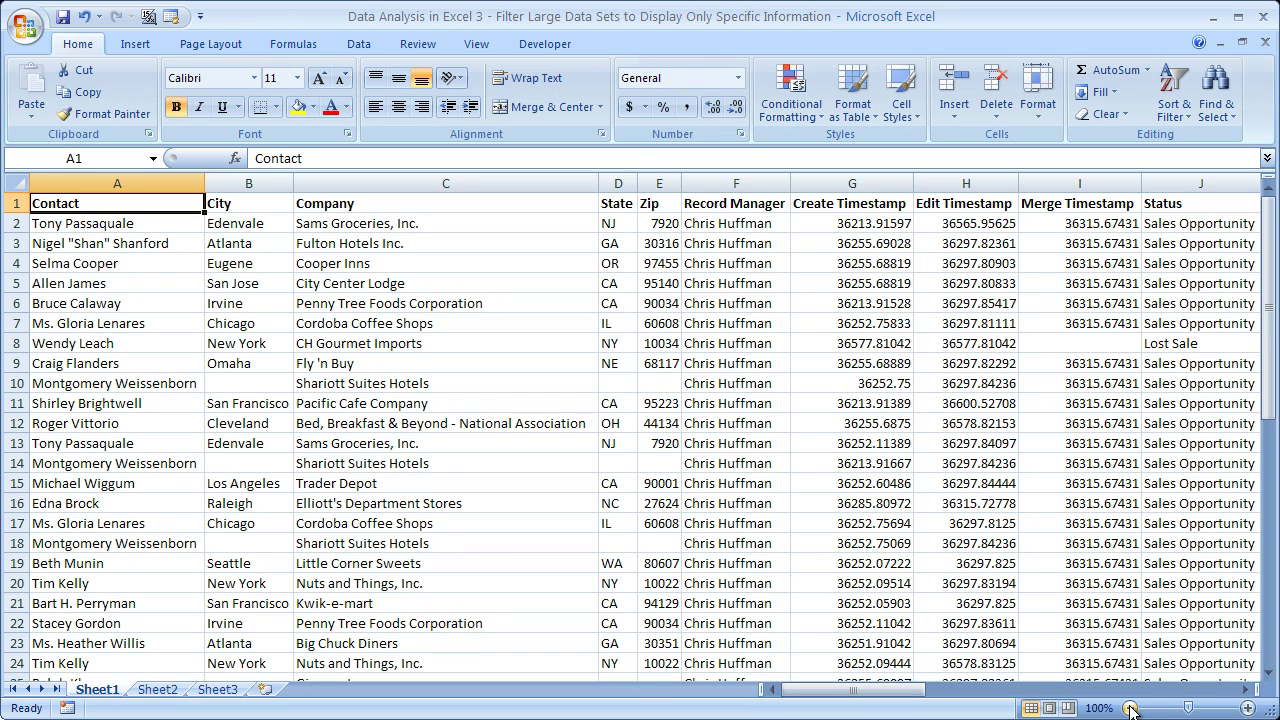
Step: Zoom the sheet out four steps, then back in four steps, with the zoom slider
left_click(1131, 708)
left_click(1131, 708)
left_click(1131, 708)
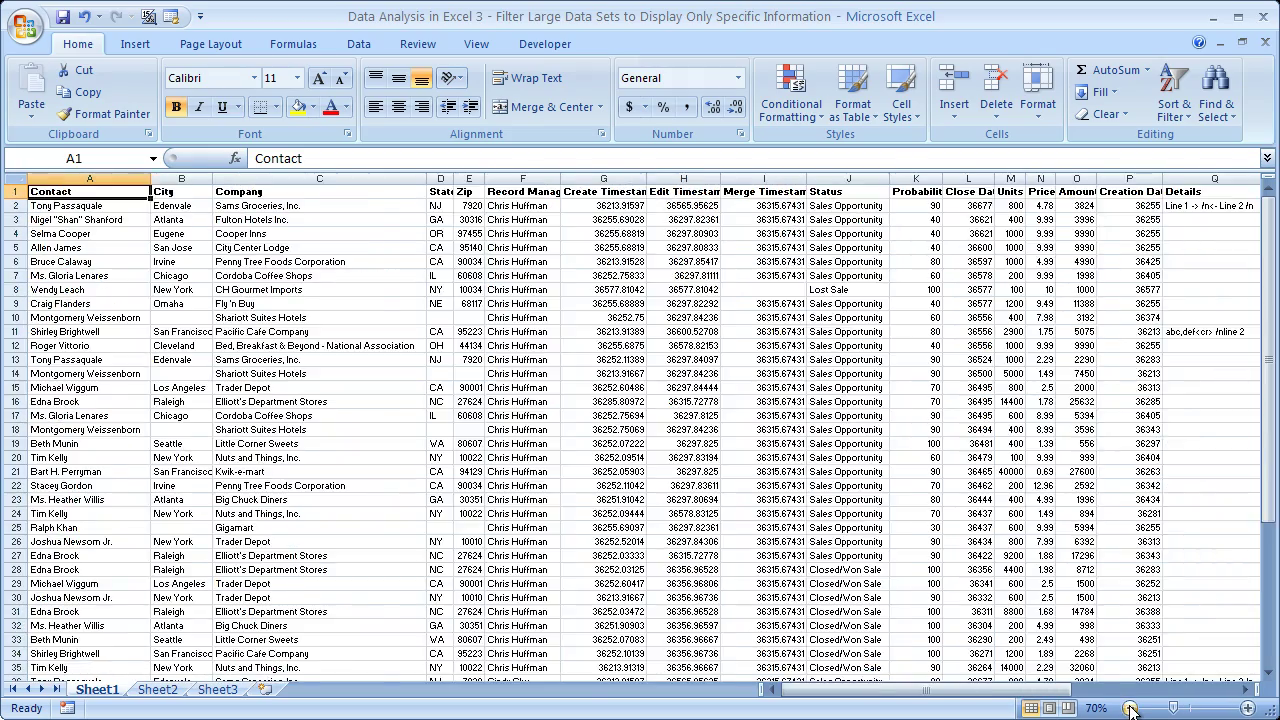
left_click(1131, 708)
left_click(1131, 708)
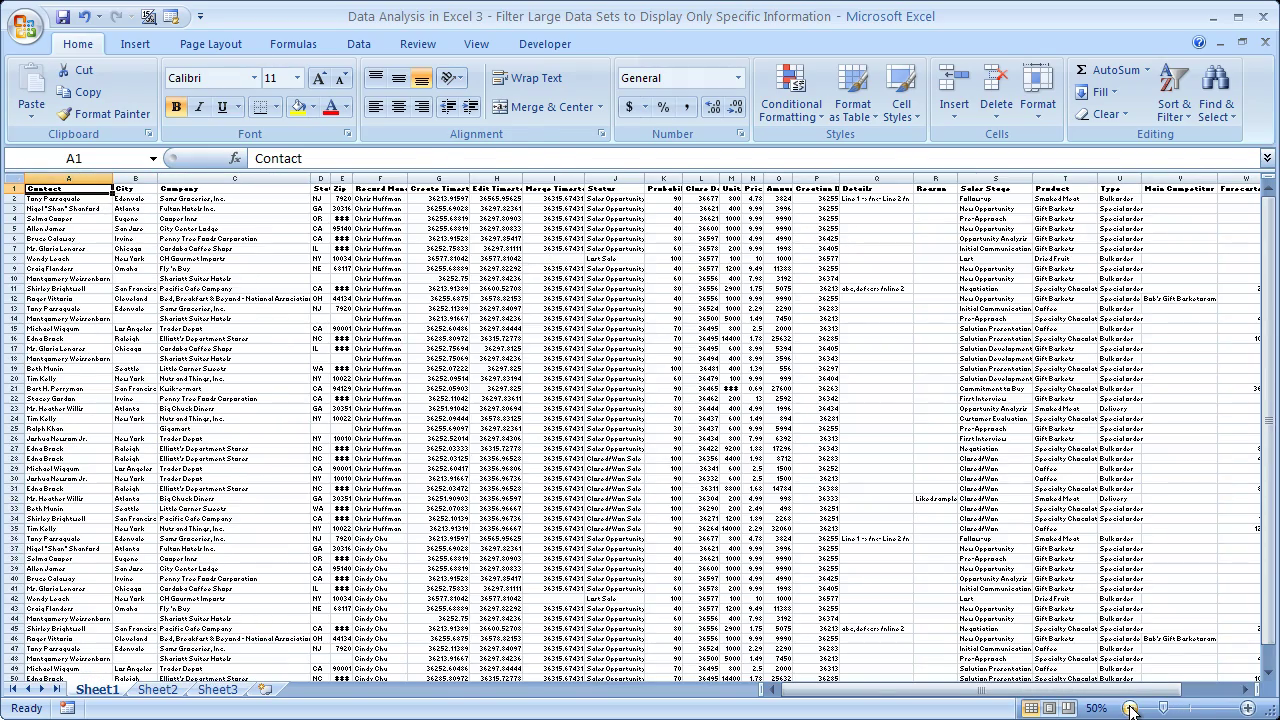
left_click(1248, 708)
left_click(1248, 708)
left_click(1248, 708)
left_click(1248, 708)
left_click(1248, 708)
left_click(1248, 708)
left_click(1248, 708)
left_click(1248, 708)
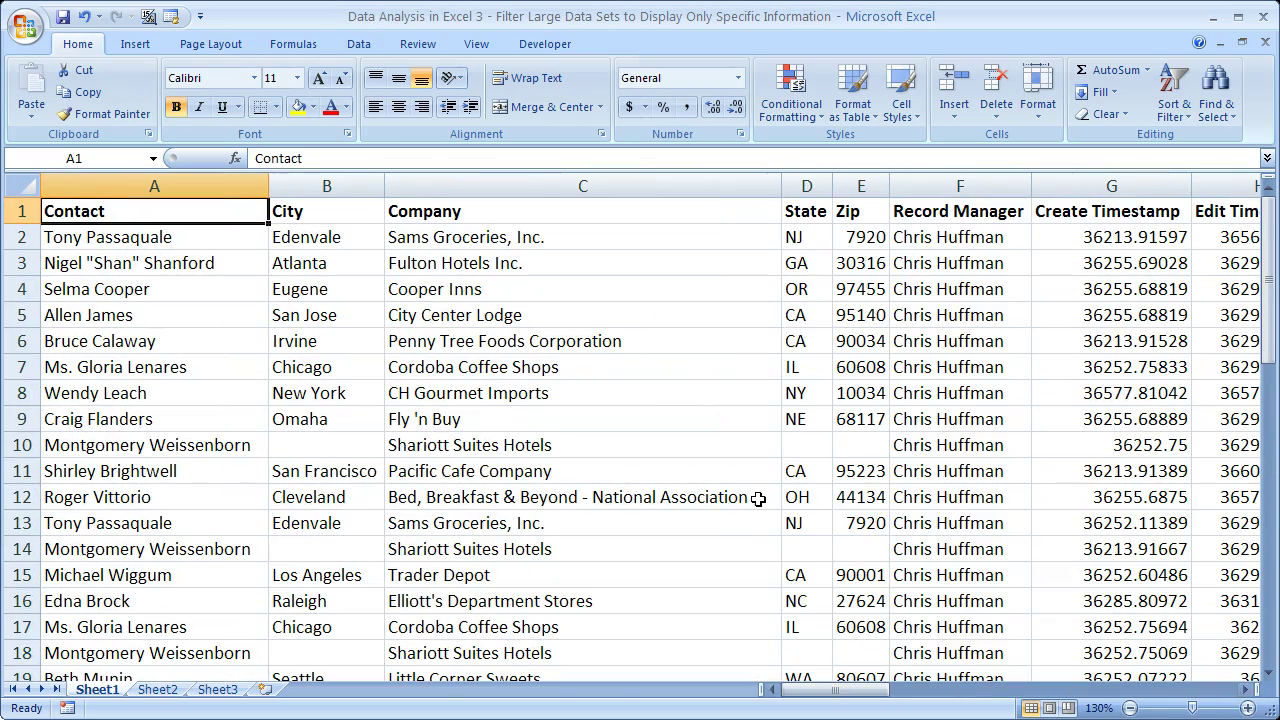
Step: Set the sheet zoom to 200% and select the Contact heading cell A1
key("alt+w")
key("q")
key("Down")
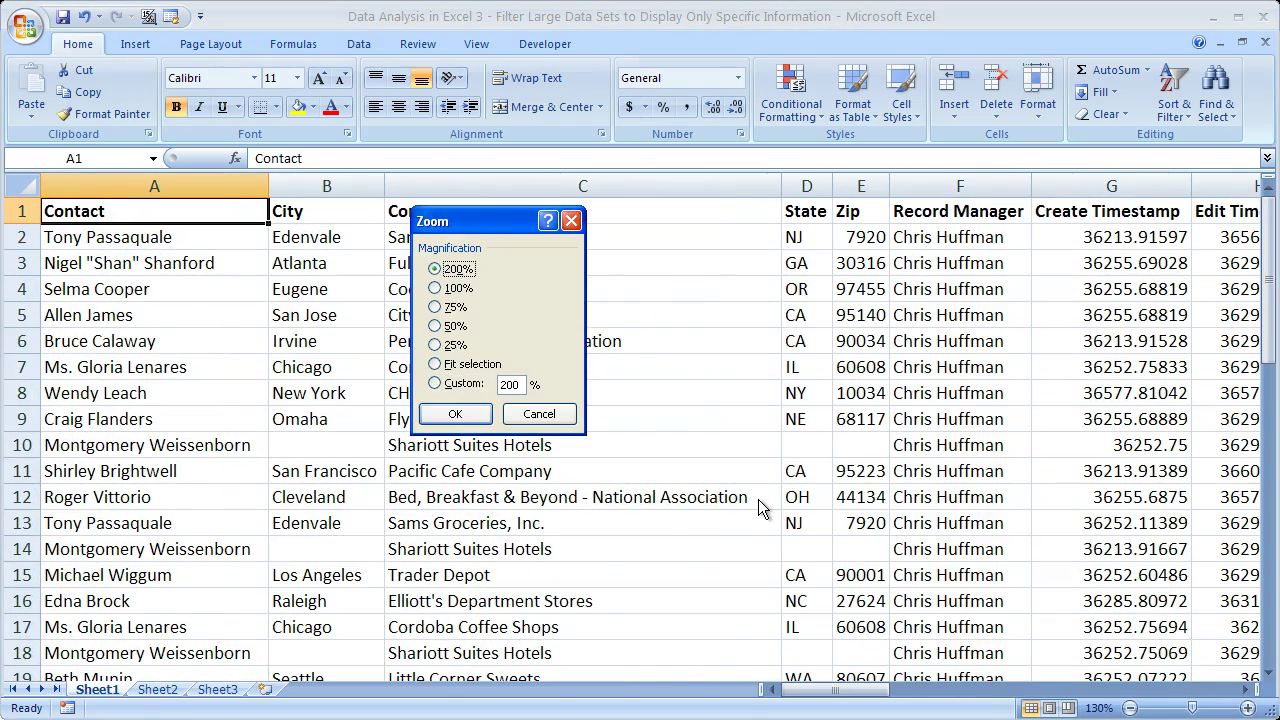
key("Return")
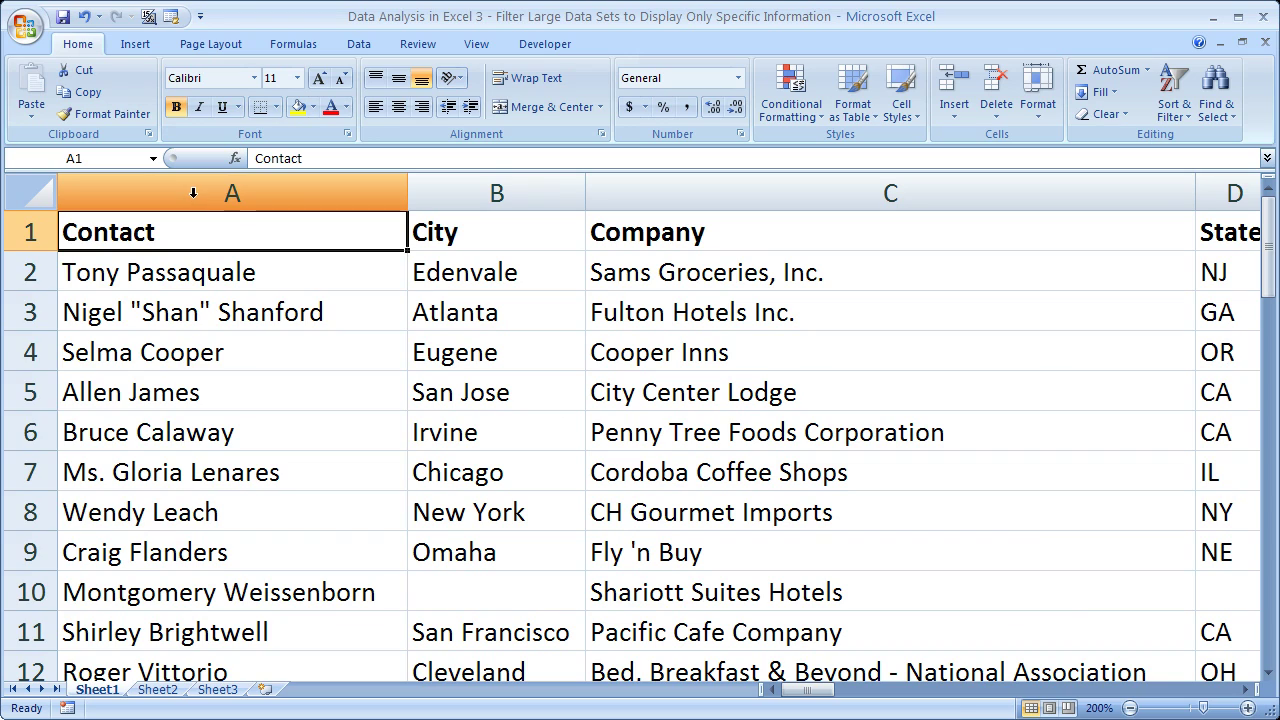
left_click(193, 193)
left_click(187, 232)
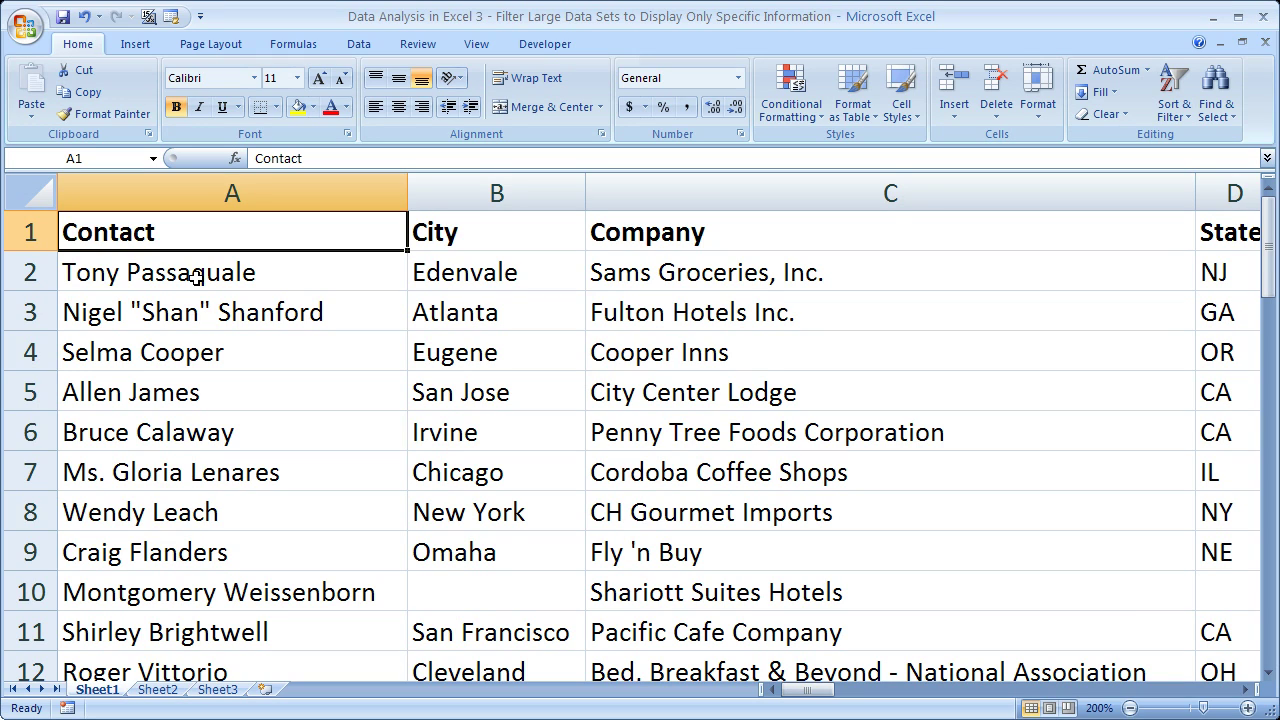
left_click(304, 357)
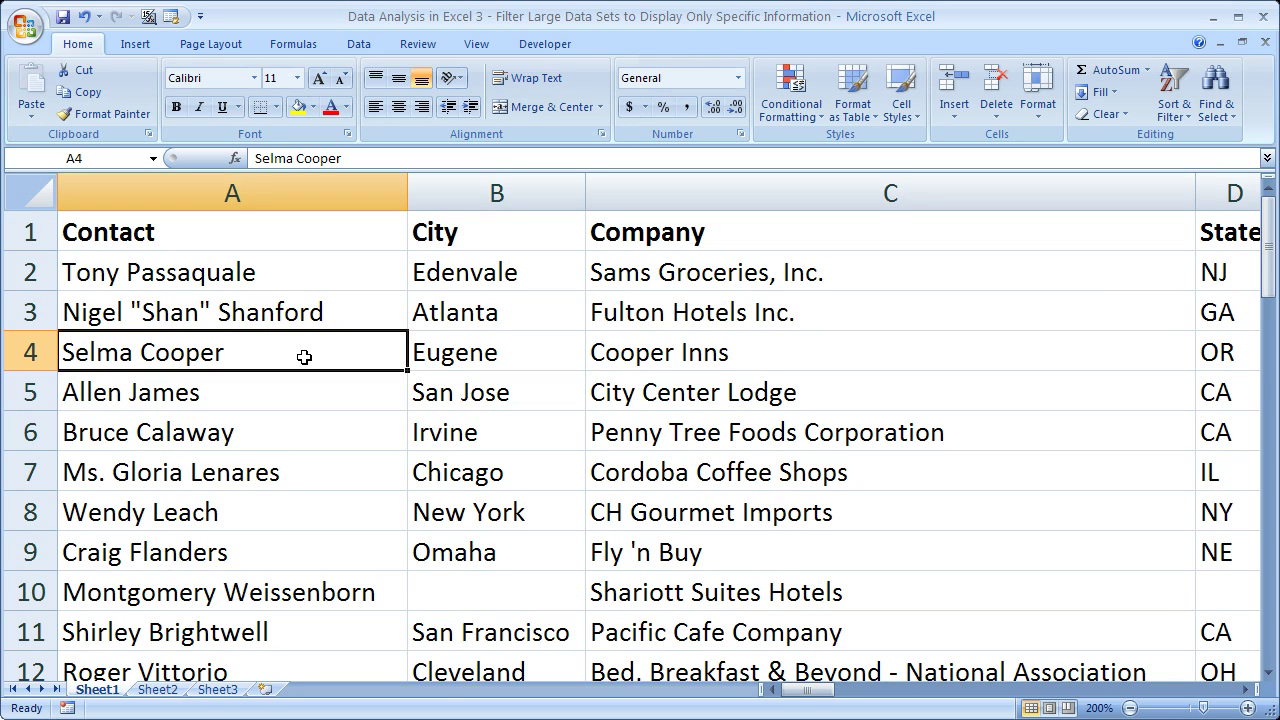
left_click(216, 232)
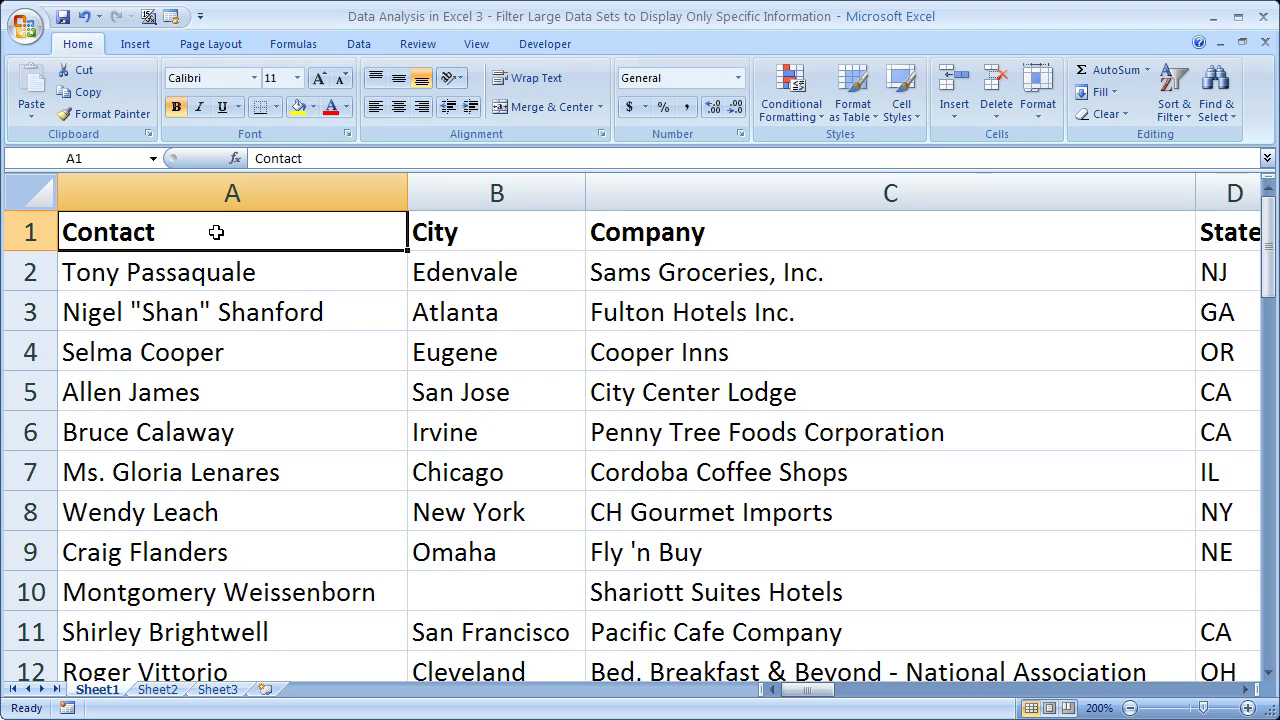
left_click(474, 233)
left_click(630, 233)
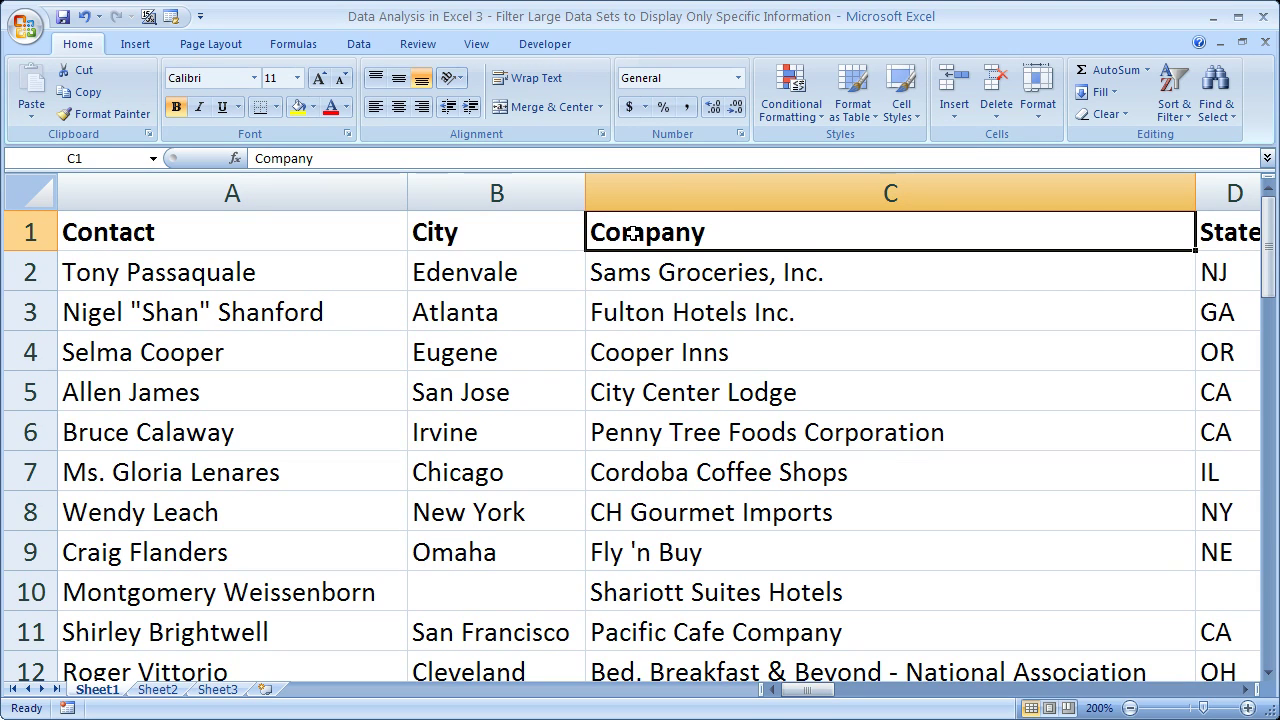
left_click(306, 358)
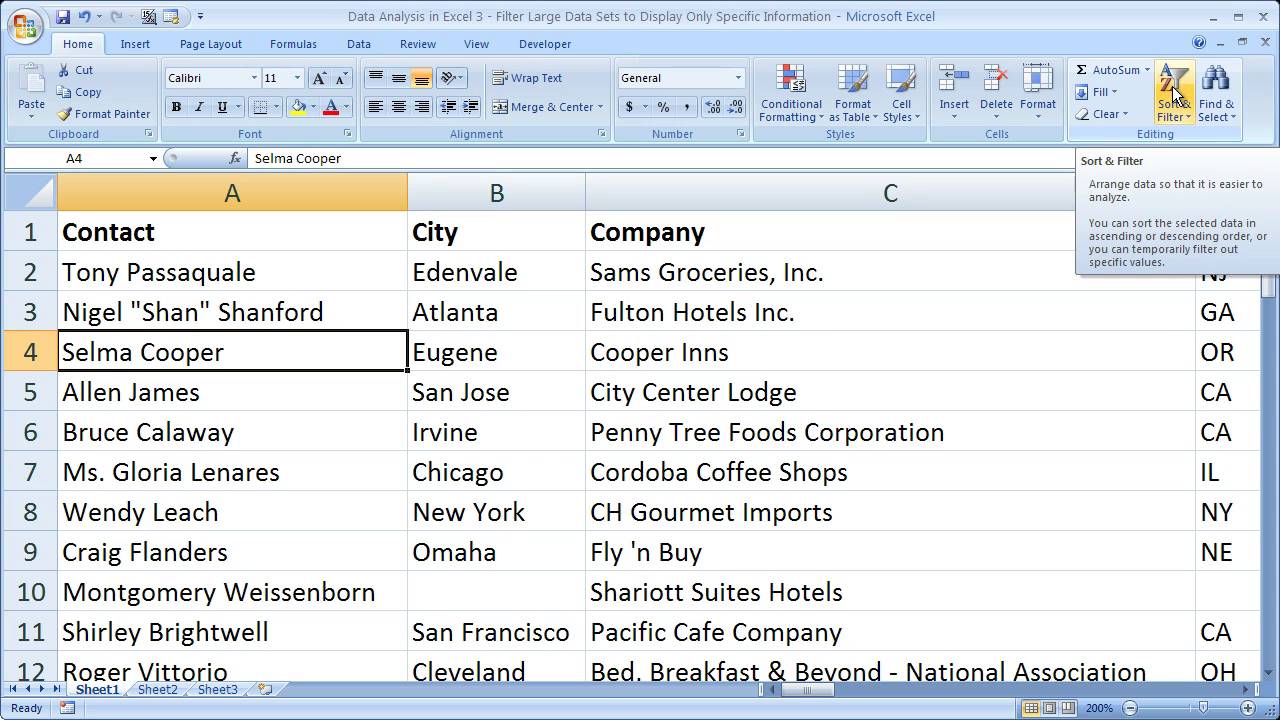
left_click(359, 45)
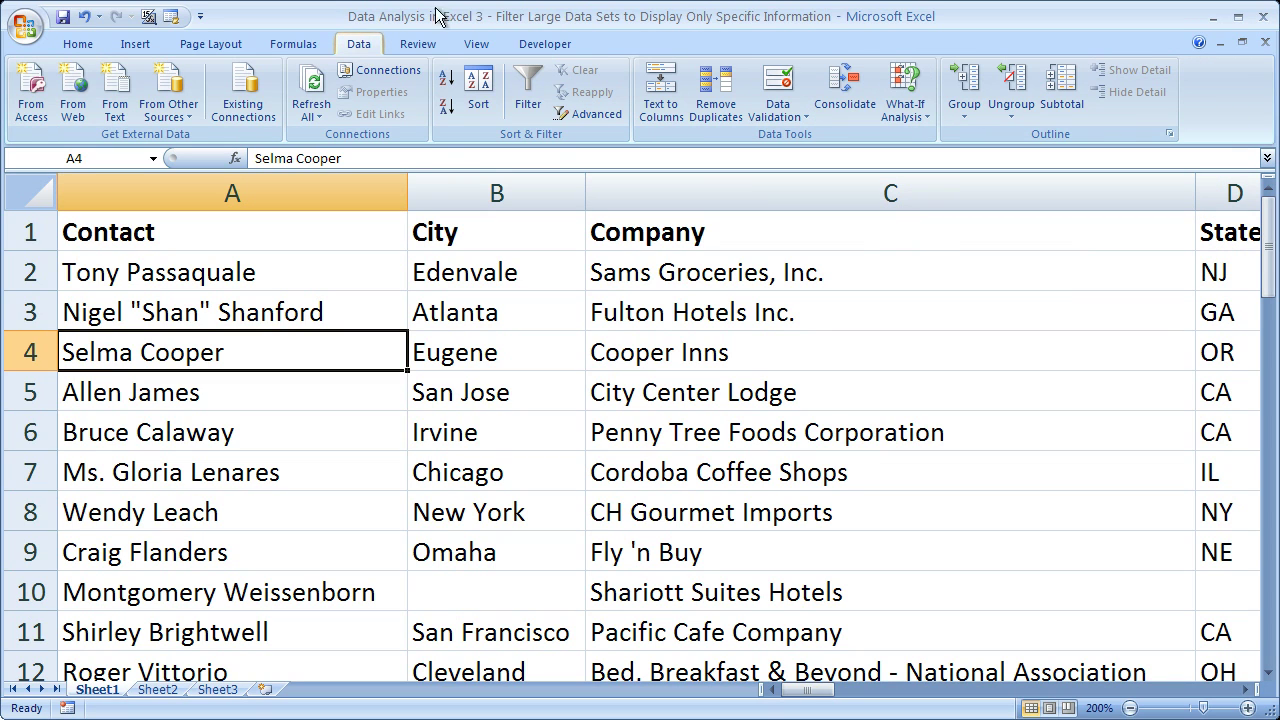
Step: Switch on Filter for the contact list and select heading row 1
left_click(527, 90)
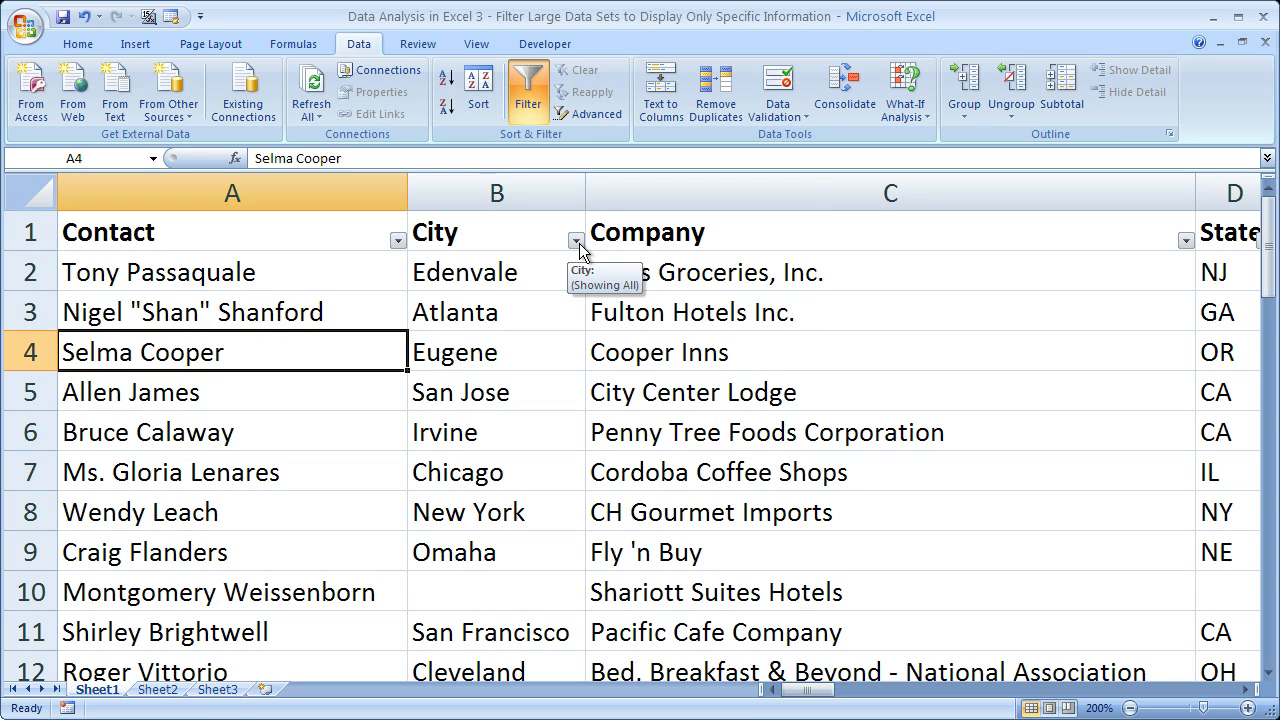
left_click(28, 231)
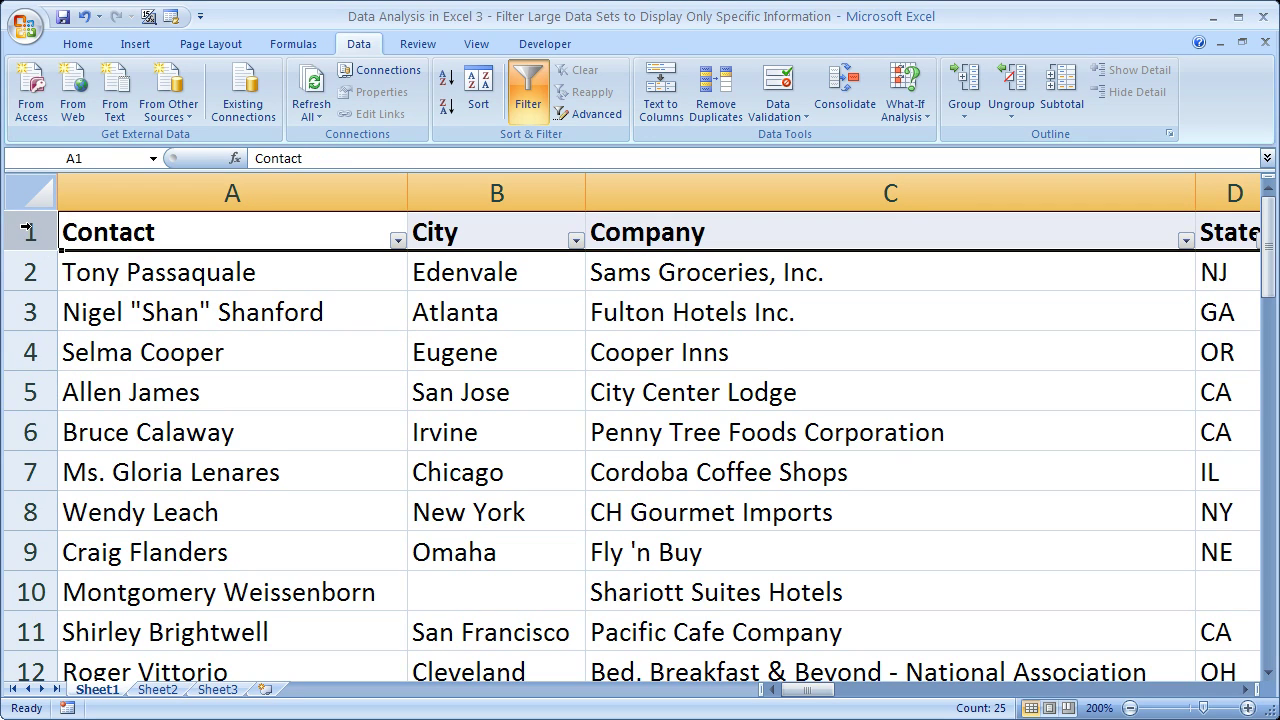
left_click(336, 324)
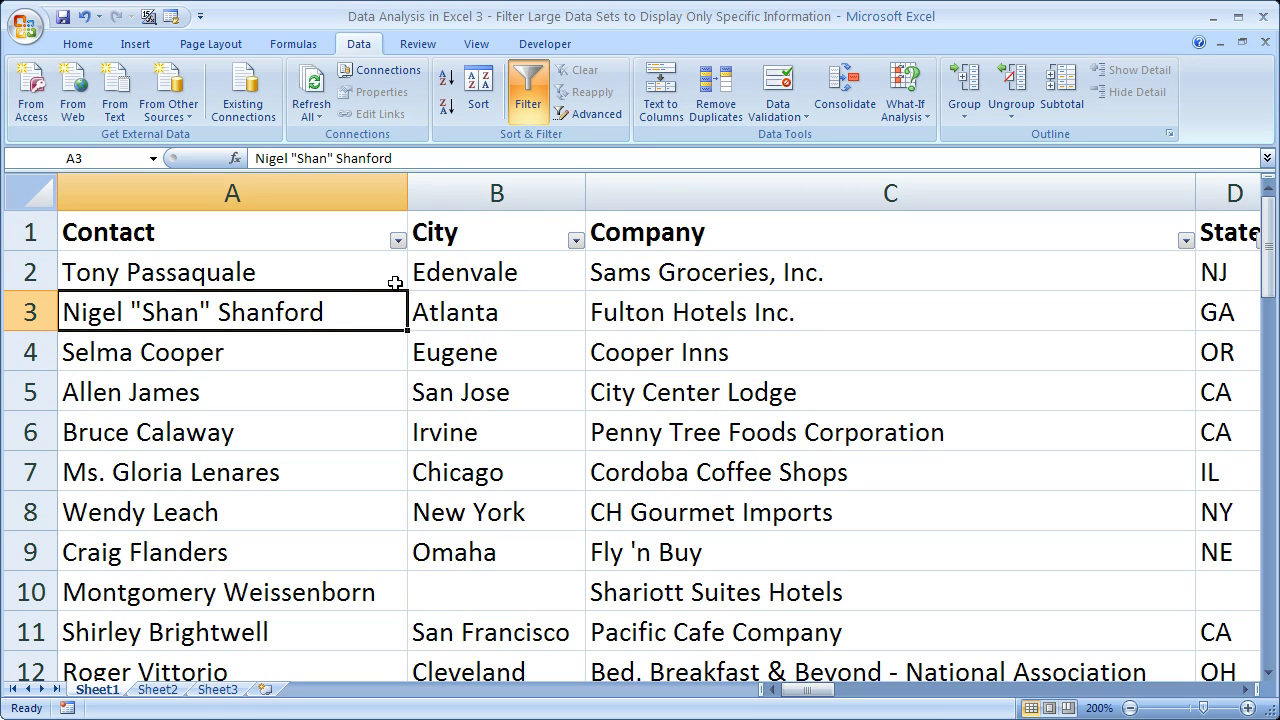
left_click(398, 240)
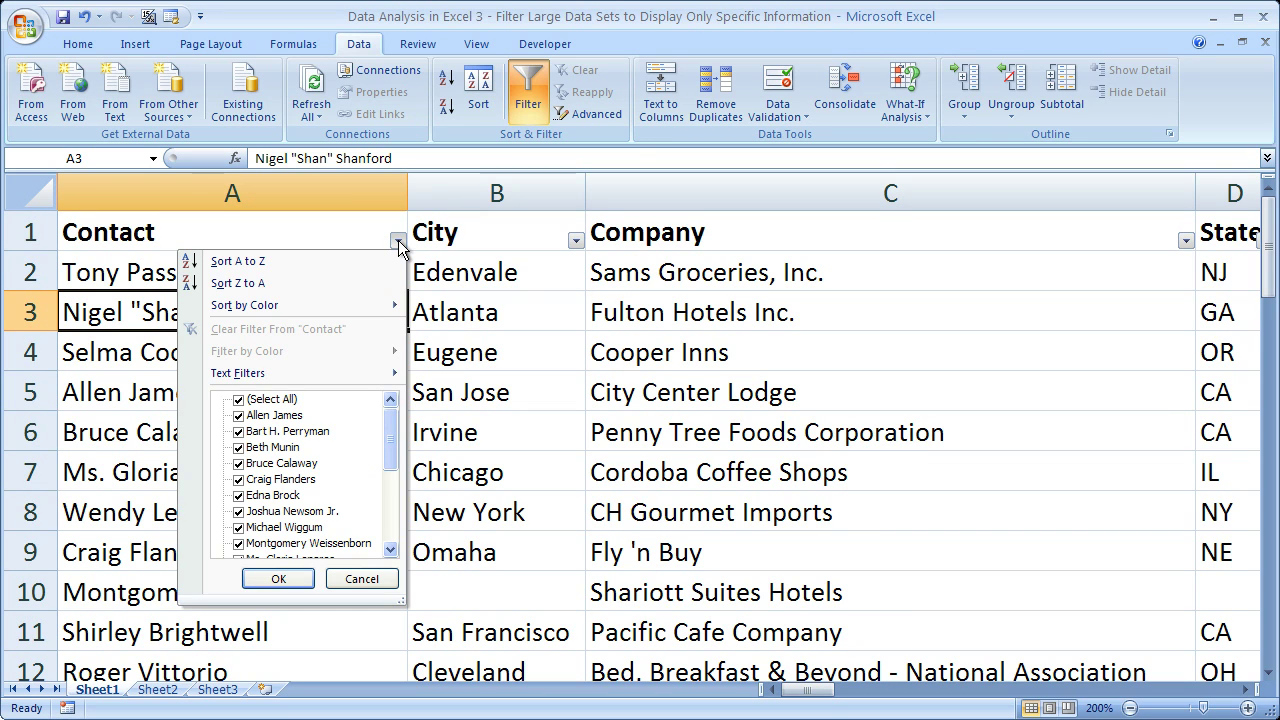
left_click(576, 241)
left_click(576, 241)
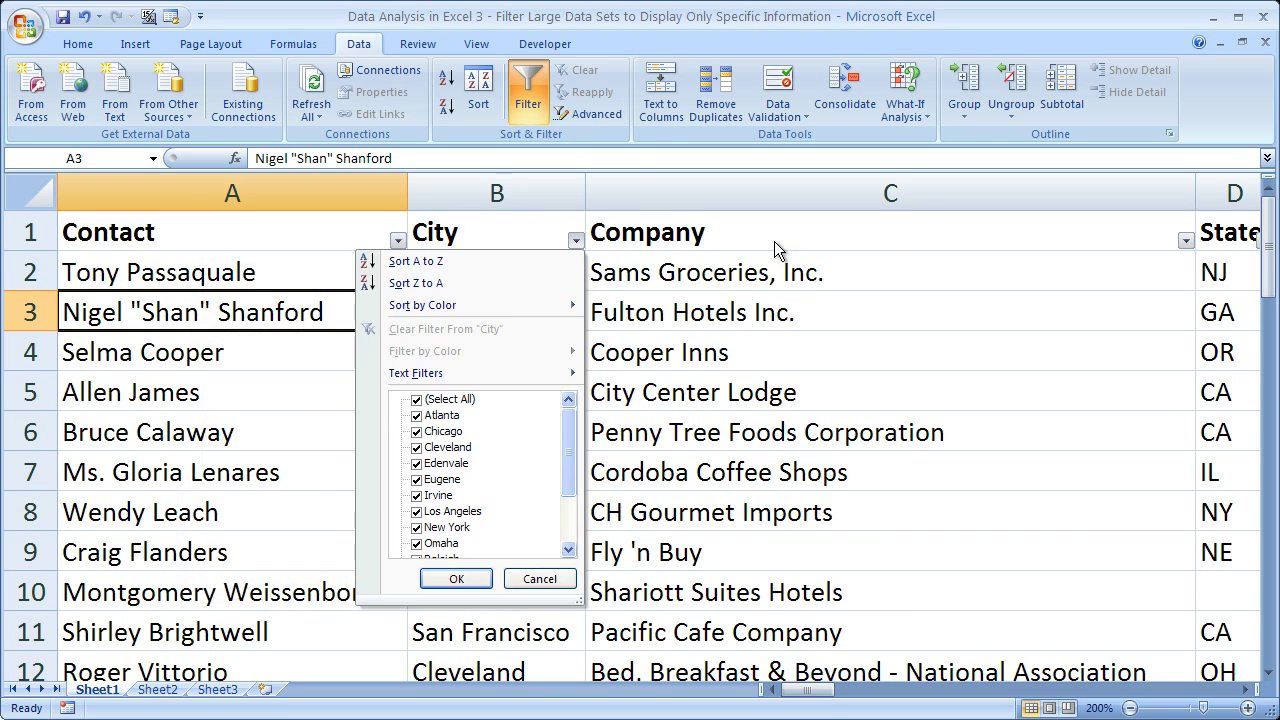
left_click(890, 244)
mouse_move(814, 691)
left_mouse_down()
mouse_move(1211, 703)
mouse_move(806, 695)
left_mouse_up()
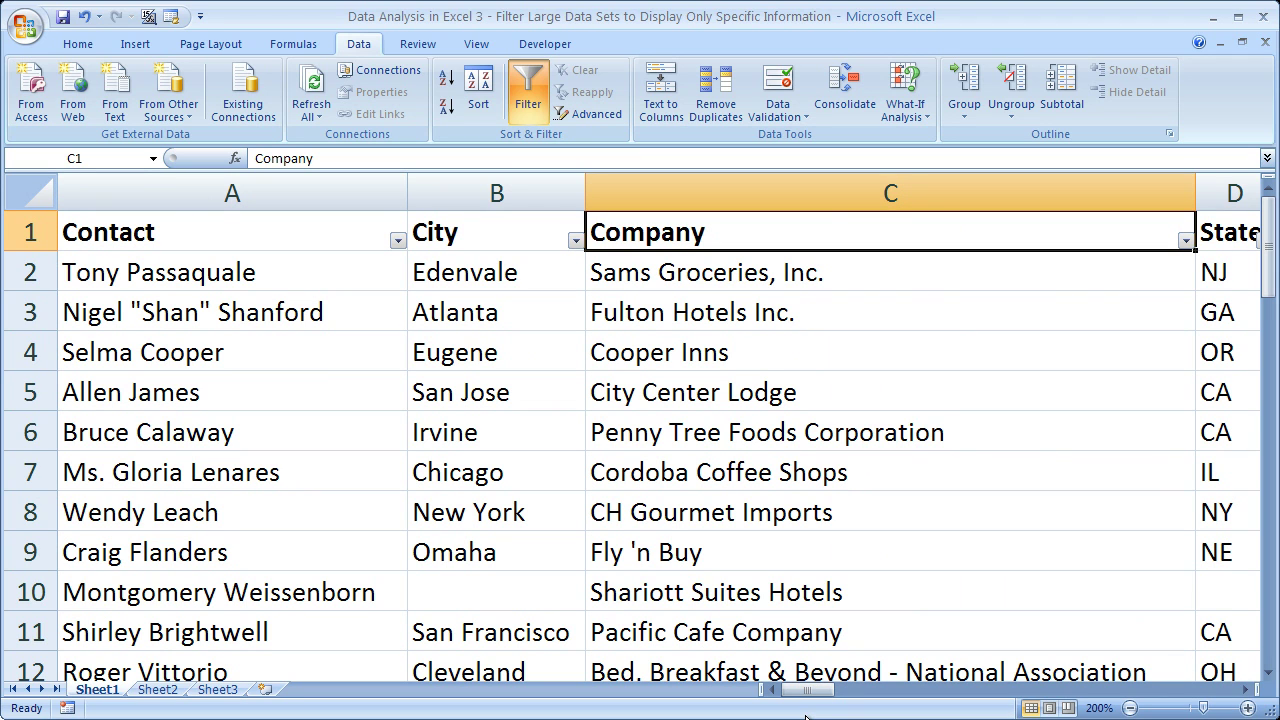
left_click(1130, 708)
left_click(1130, 708)
left_click(1130, 708)
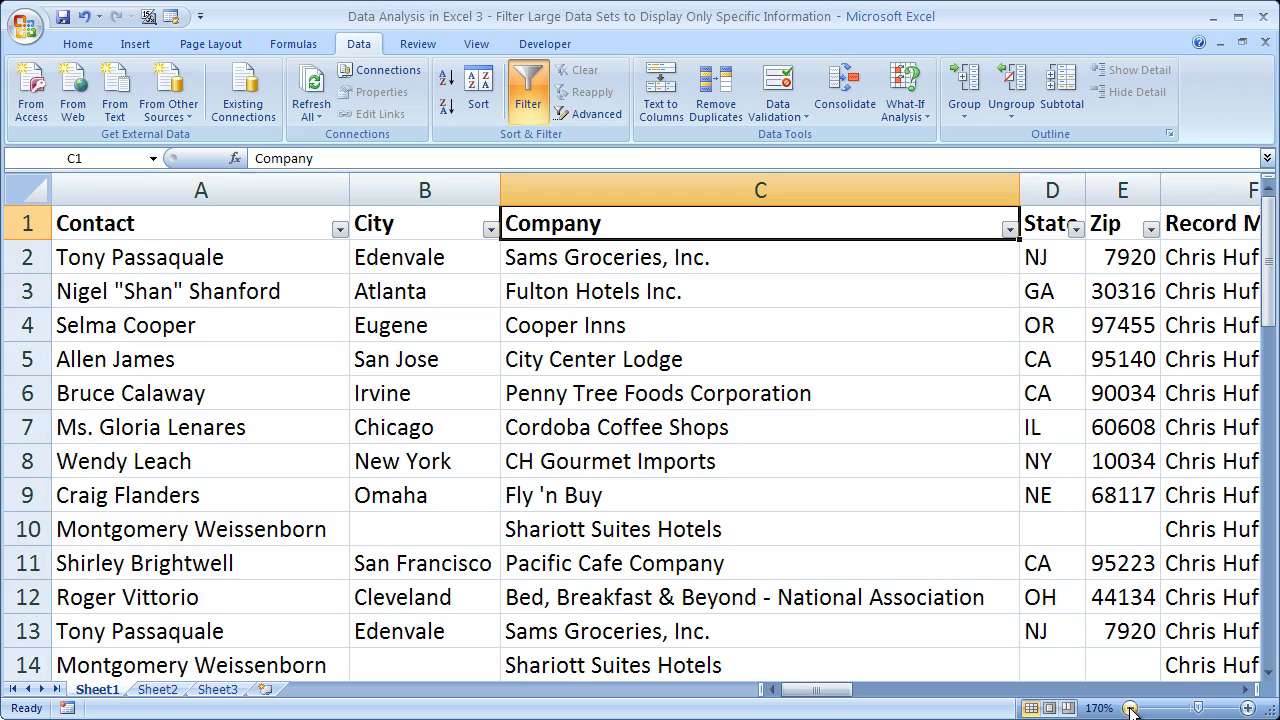
left_click(1130, 708)
left_click_drag(1268, 276, 1268, 612)
left_click(1268, 678)
left_click(1268, 678)
left_click(1268, 678)
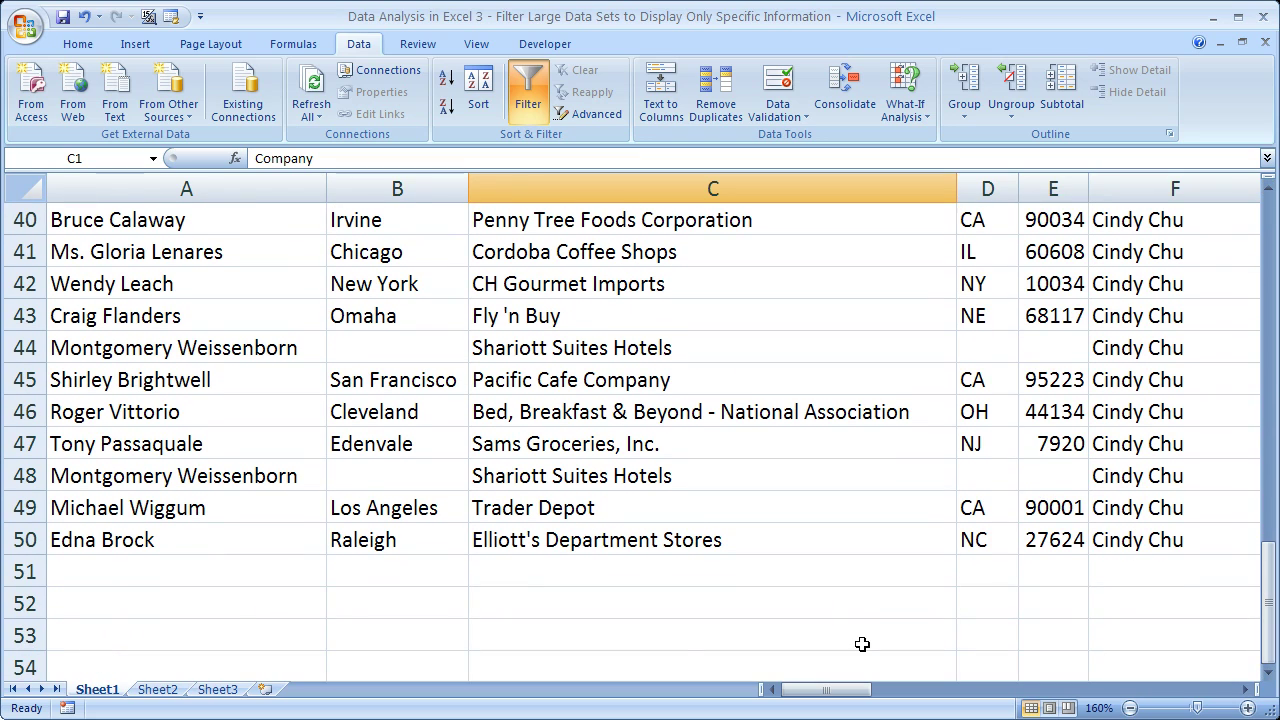
left_click_drag(74, 609, 1124, 628)
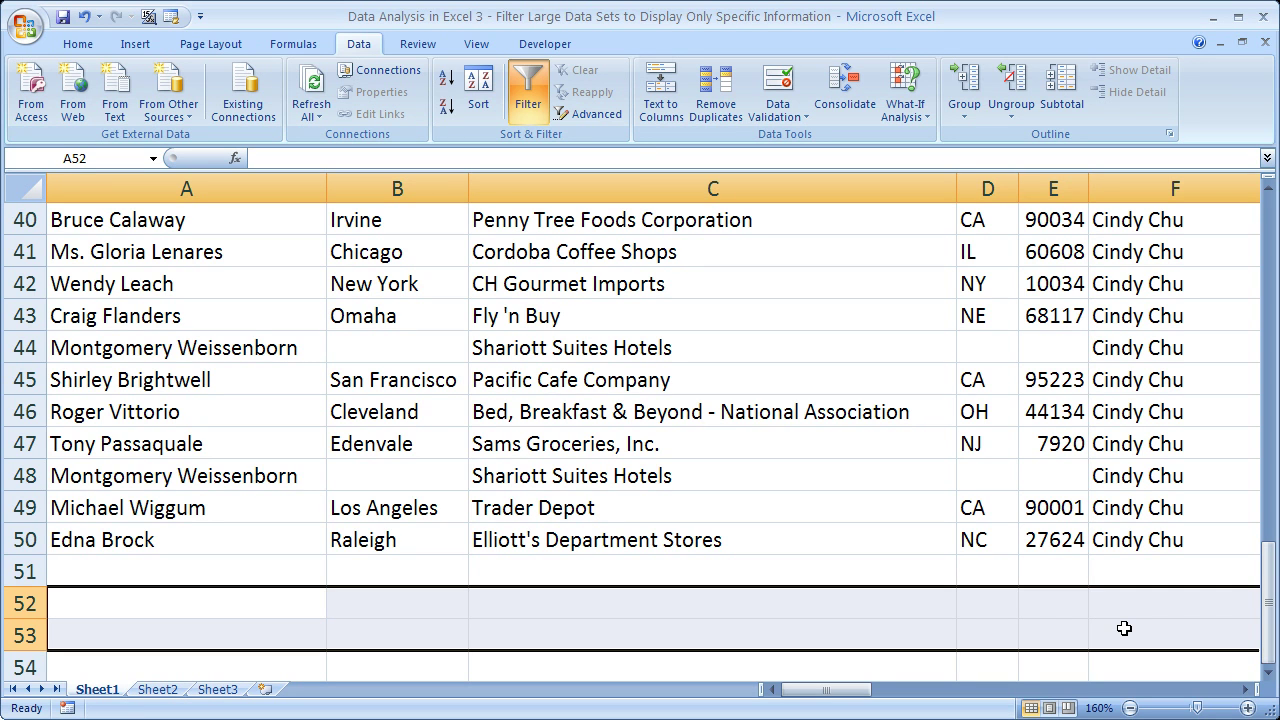
left_click(1214, 574)
left_click_drag(1268, 574, 1266, 260)
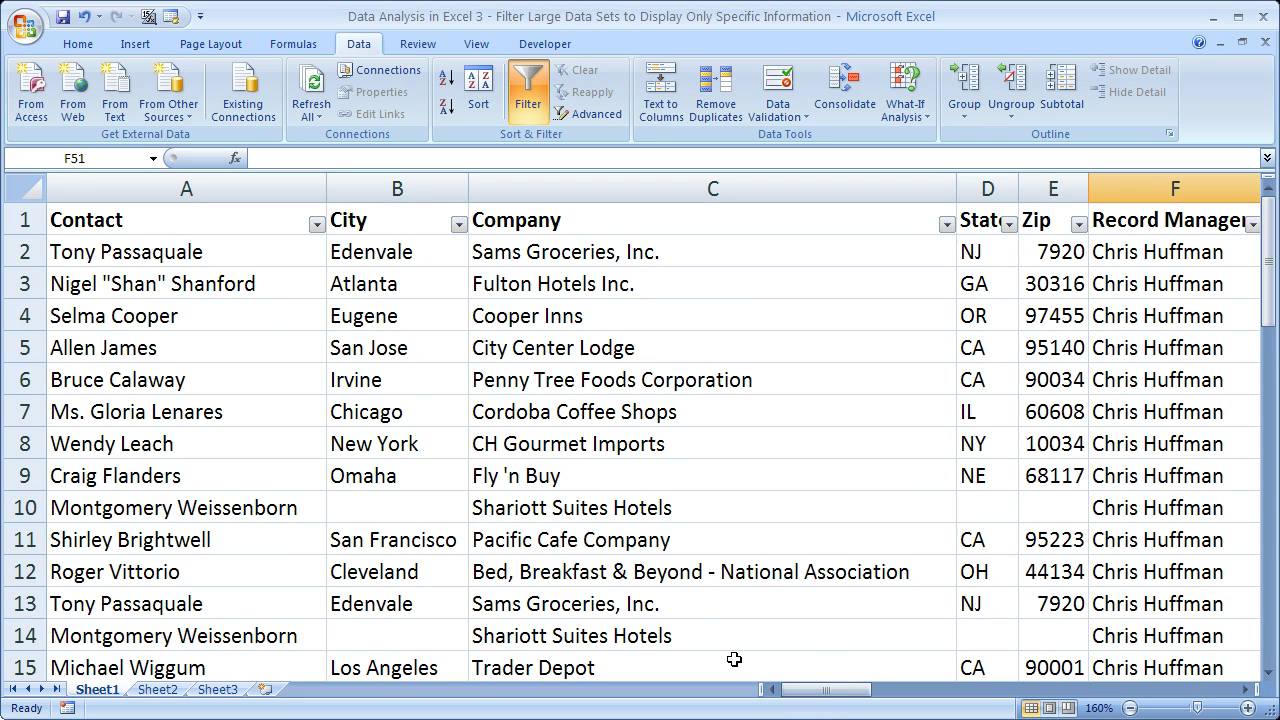
left_click(283, 306)
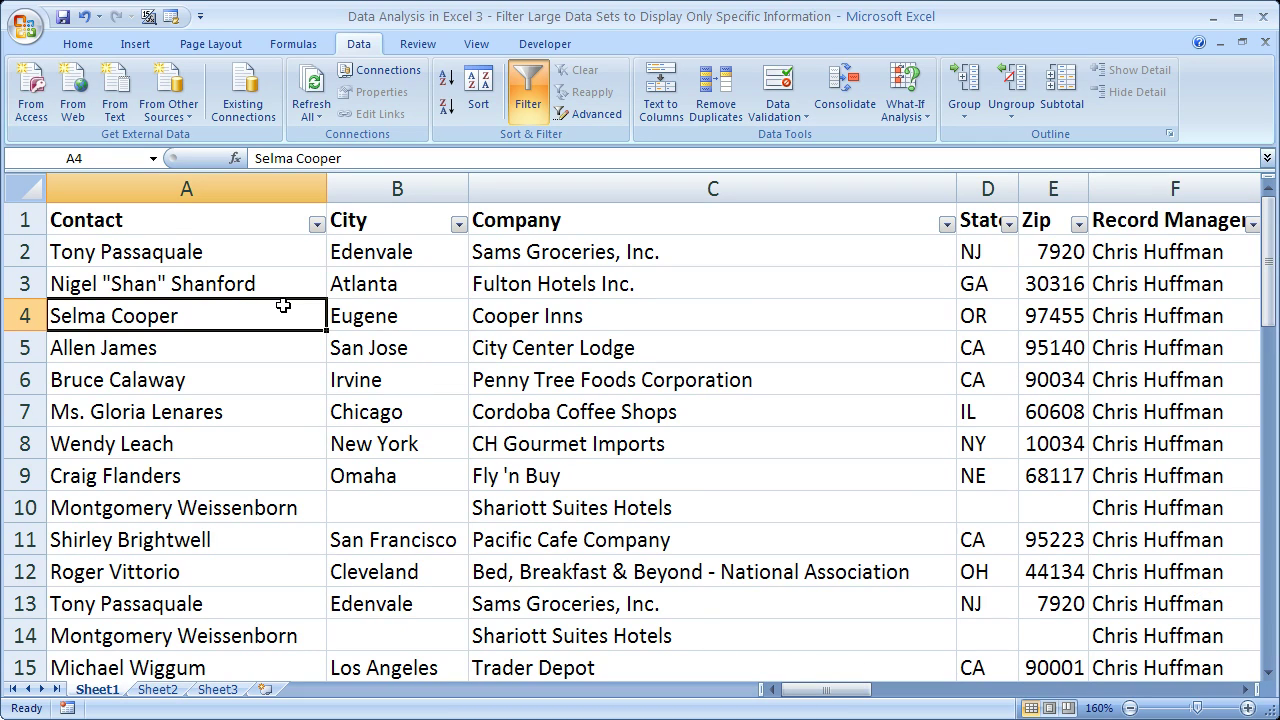
Step: Open the Contact filter list, scroll through the names, and clear every name checkbox
left_click(317, 224)
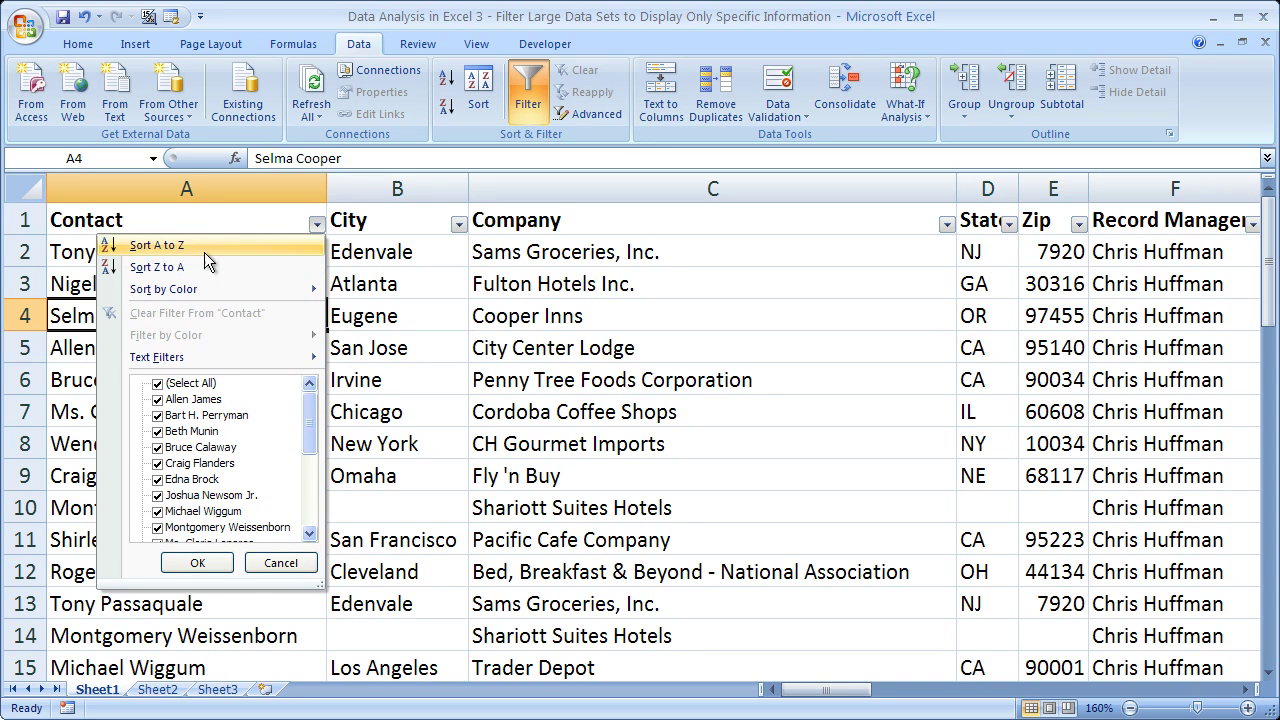
mouse_move(218, 288)
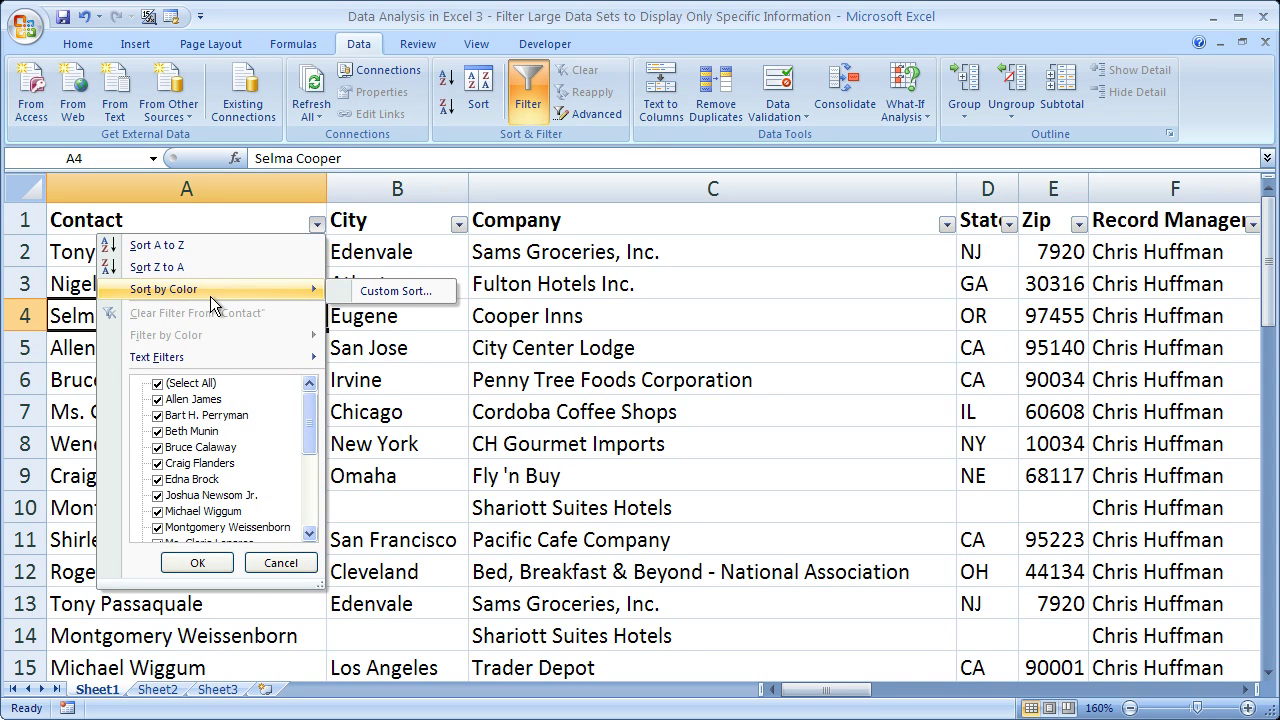
mouse_move(255, 356)
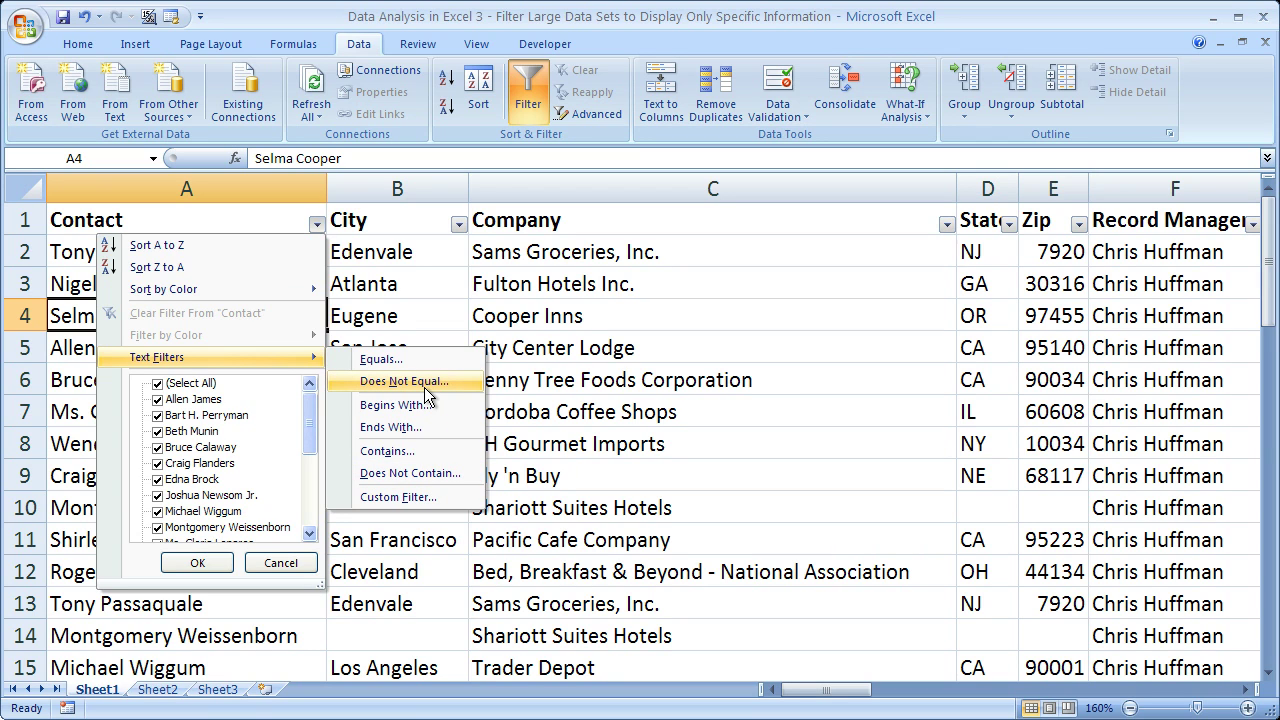
mouse_move(309, 407)
left_mouse_down()
mouse_move(309, 487)
mouse_move(309, 407)
left_mouse_up()
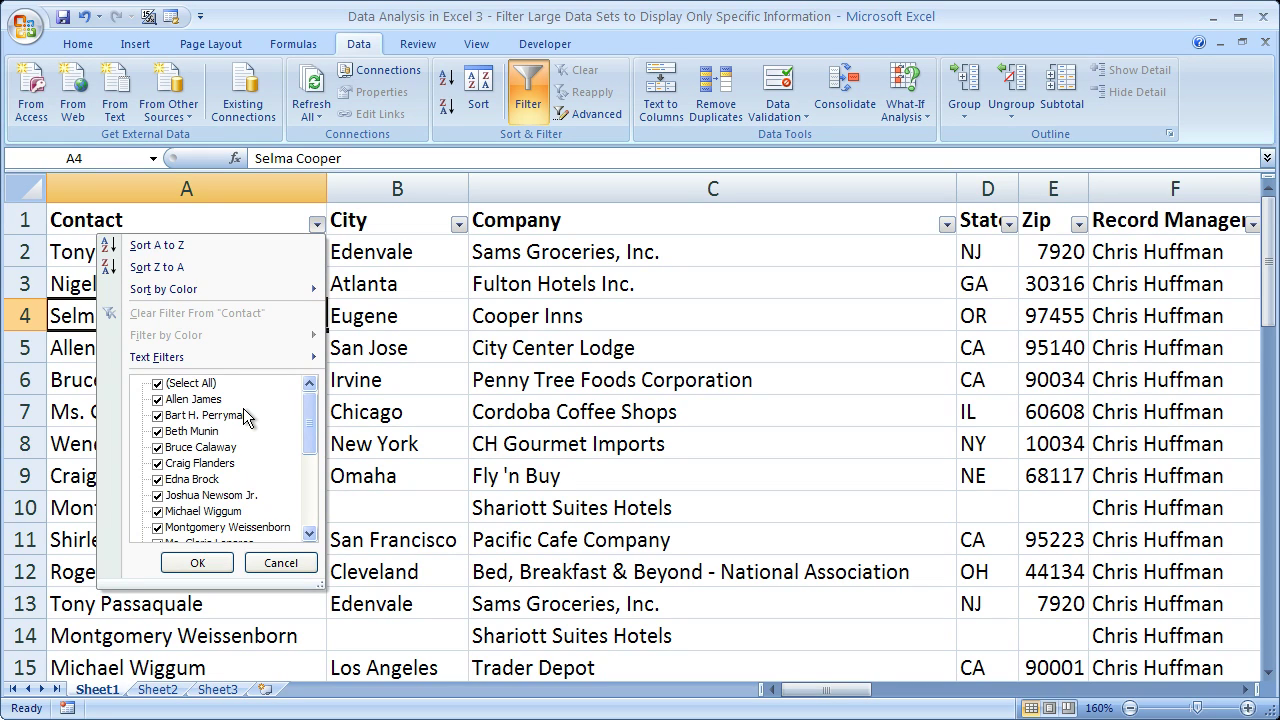
mouse_move(312, 413)
left_mouse_down()
mouse_move(305, 518)
mouse_move(308, 405)
left_mouse_up()
left_click(157, 385)
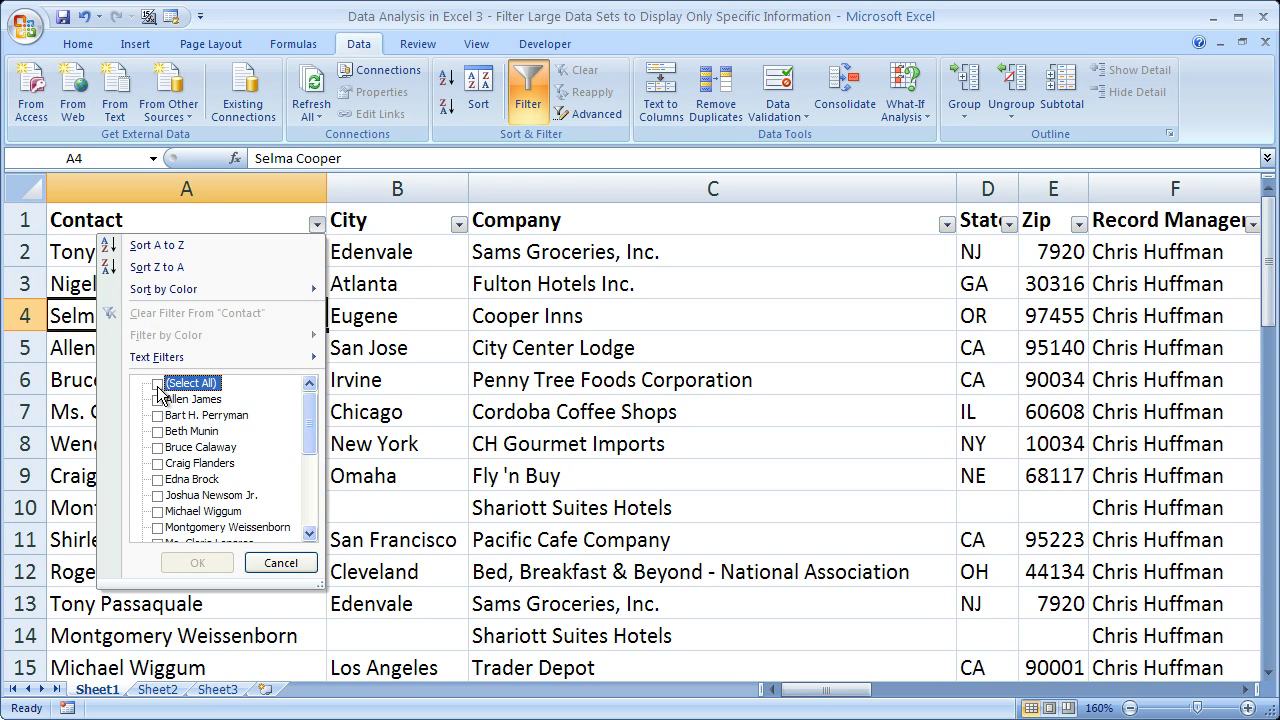
left_click(157, 481)
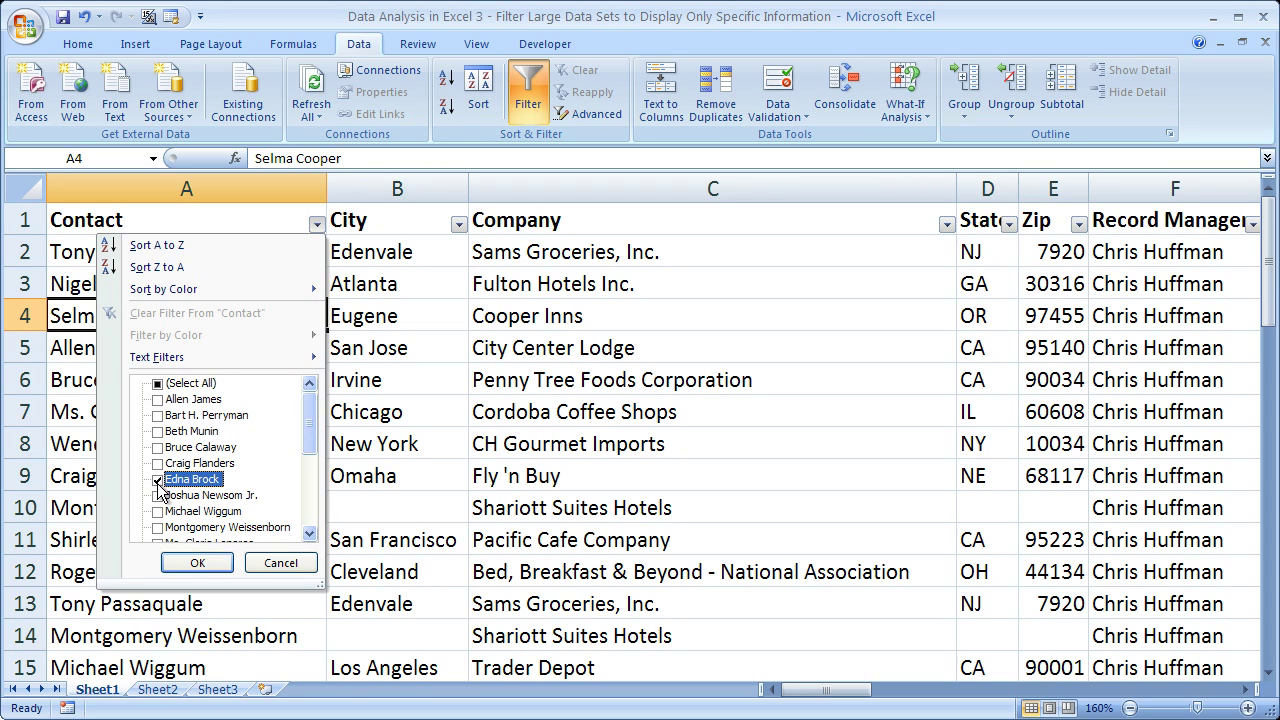
left_click(192, 565)
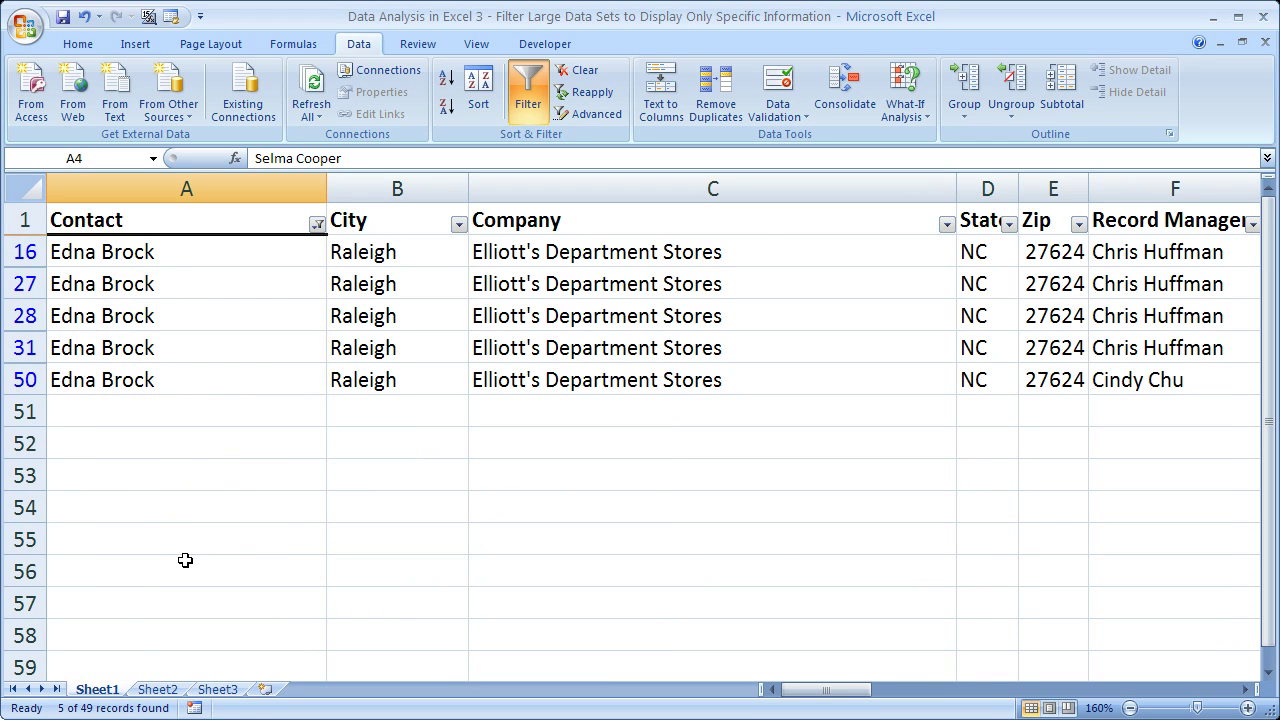
left_click_drag(157, 252, 157, 372)
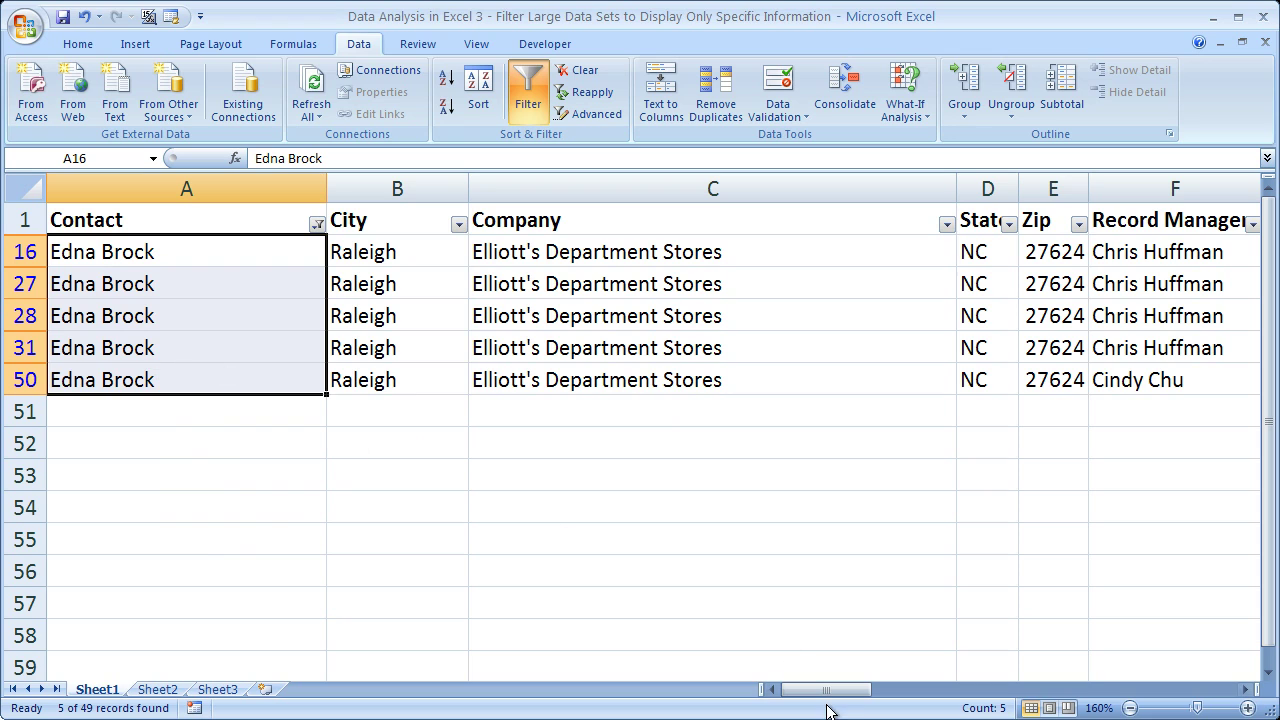
Step: Deselect the cells, scroll right to the Record Manager column, and open its filter list
mouse_move(822, 690)
left_mouse_down()
mouse_move(1180, 676)
mouse_move(816, 688)
left_mouse_up()
left_click(186, 417)
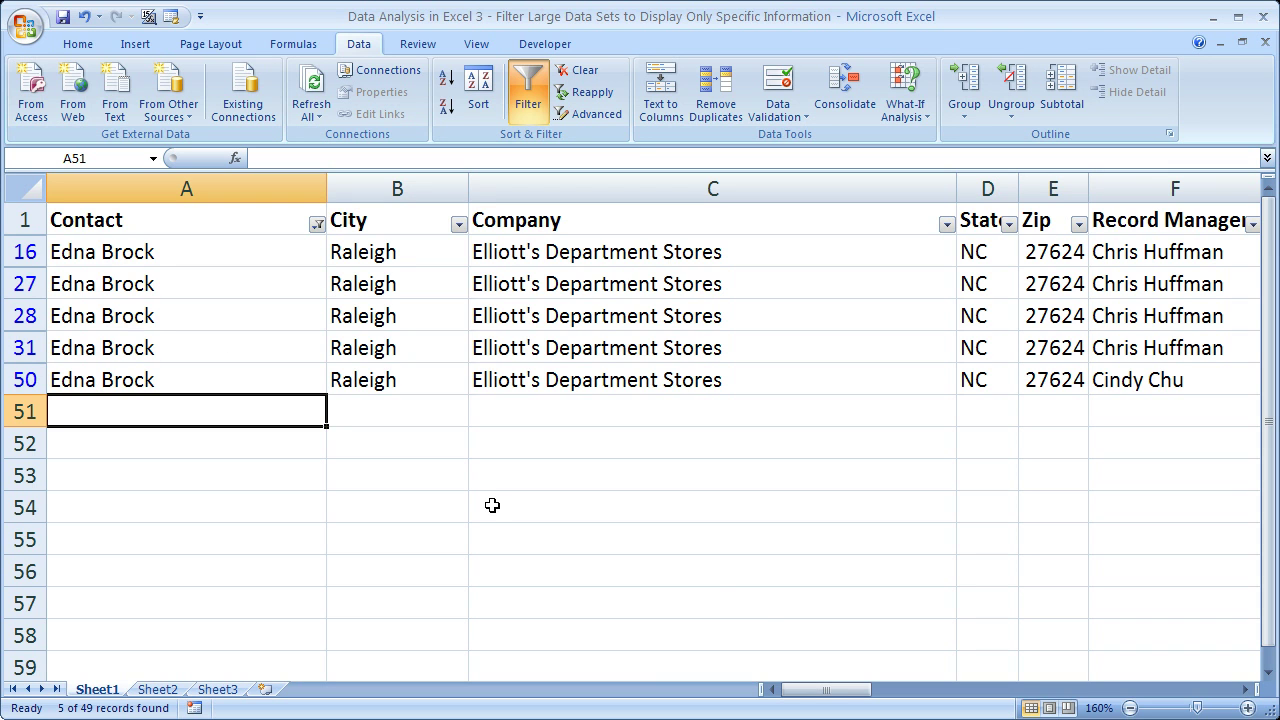
left_click_drag(814, 690, 860, 694)
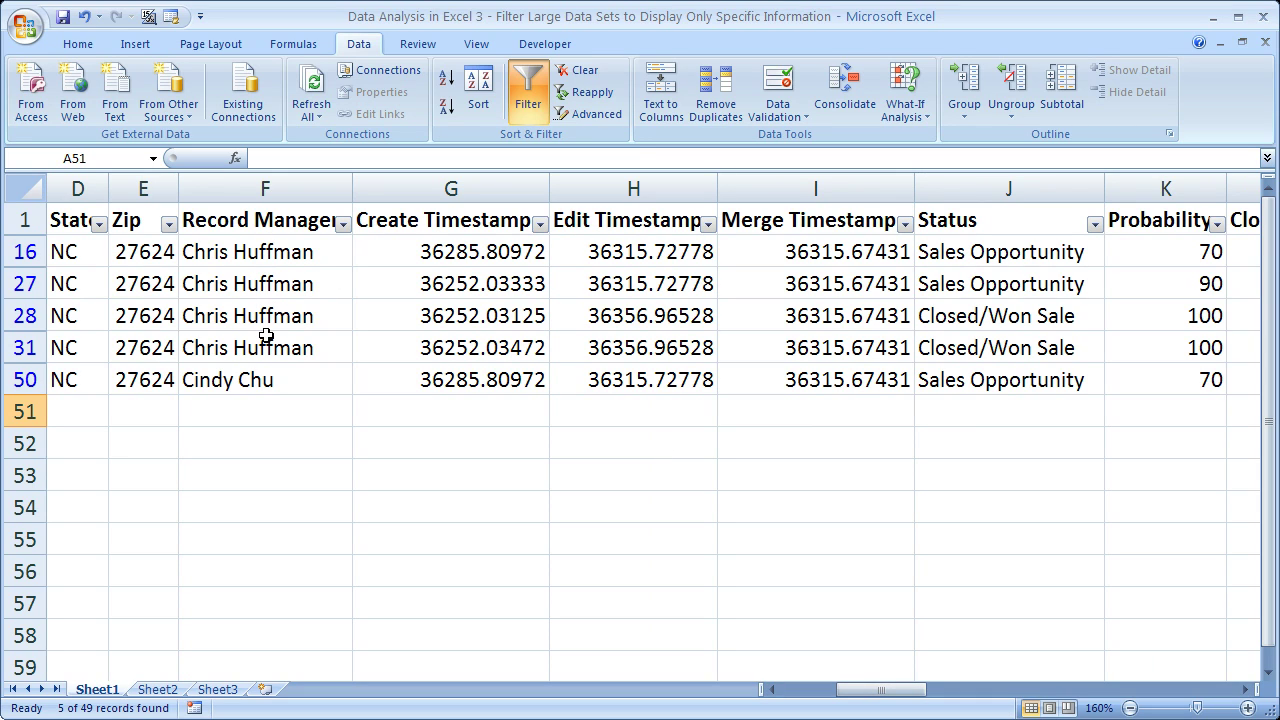
left_click(343, 224)
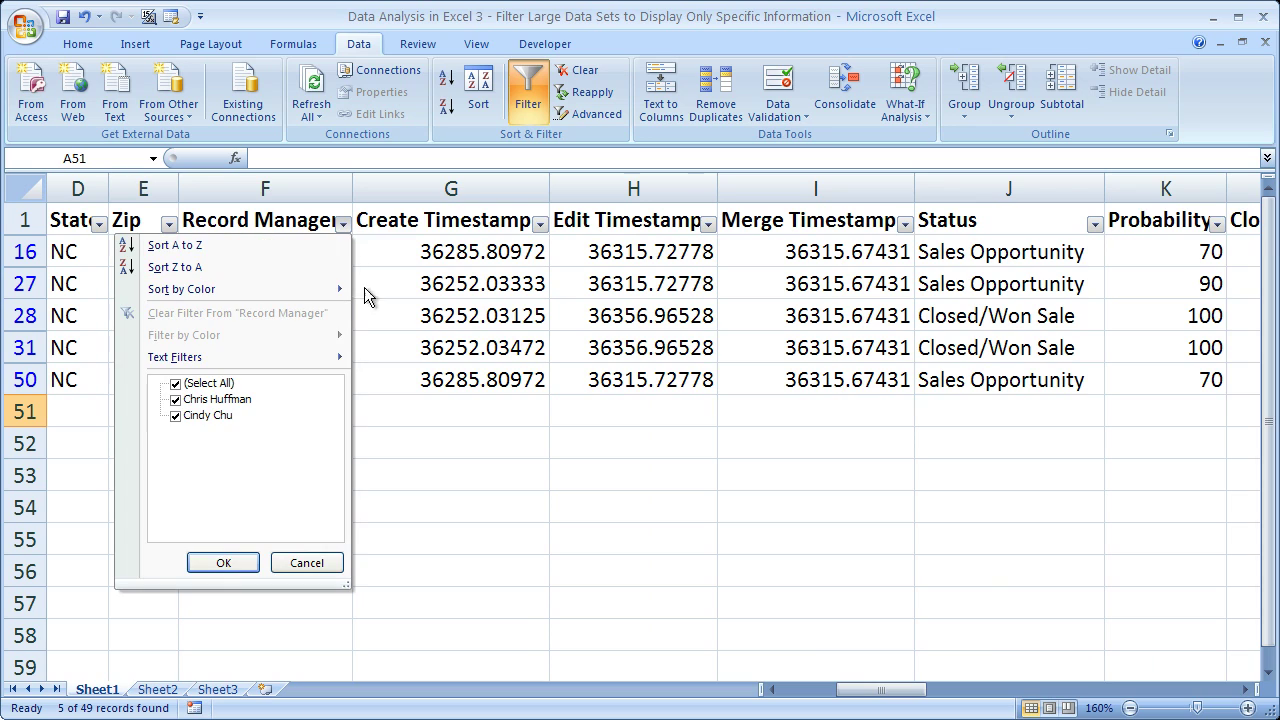
left_click(176, 384)
mouse_move(266, 357)
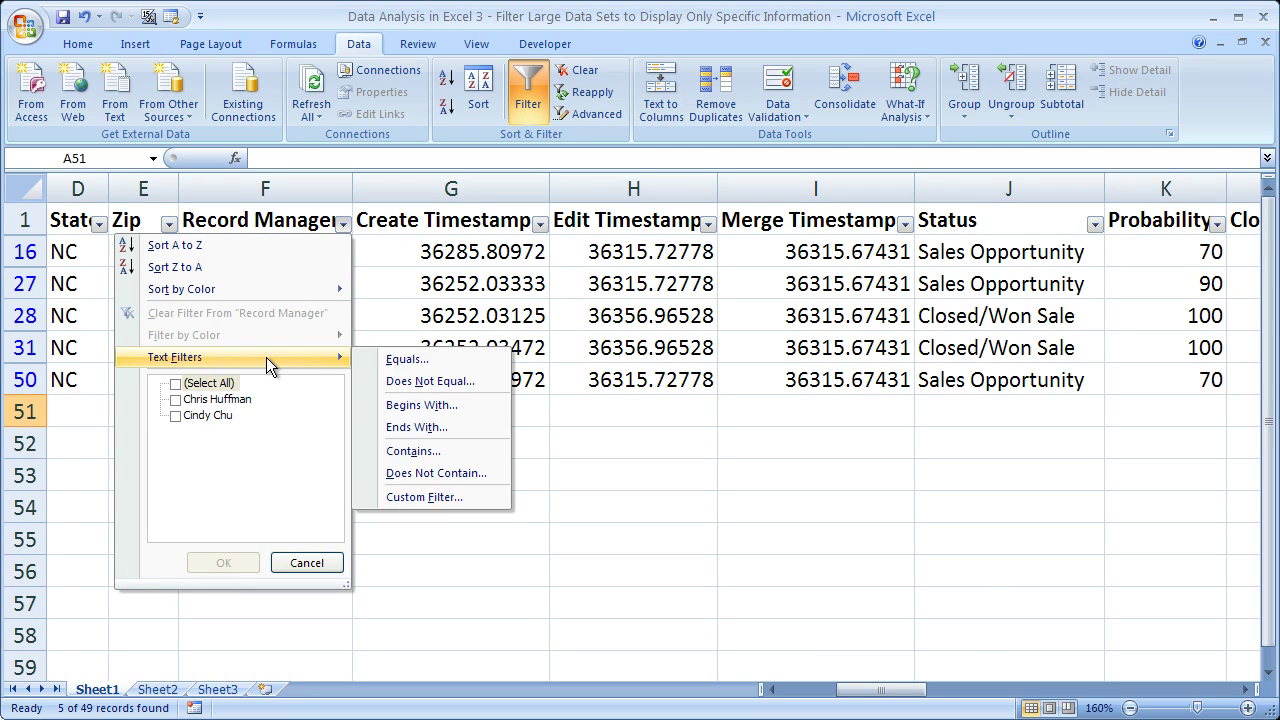
left_click(175, 399)
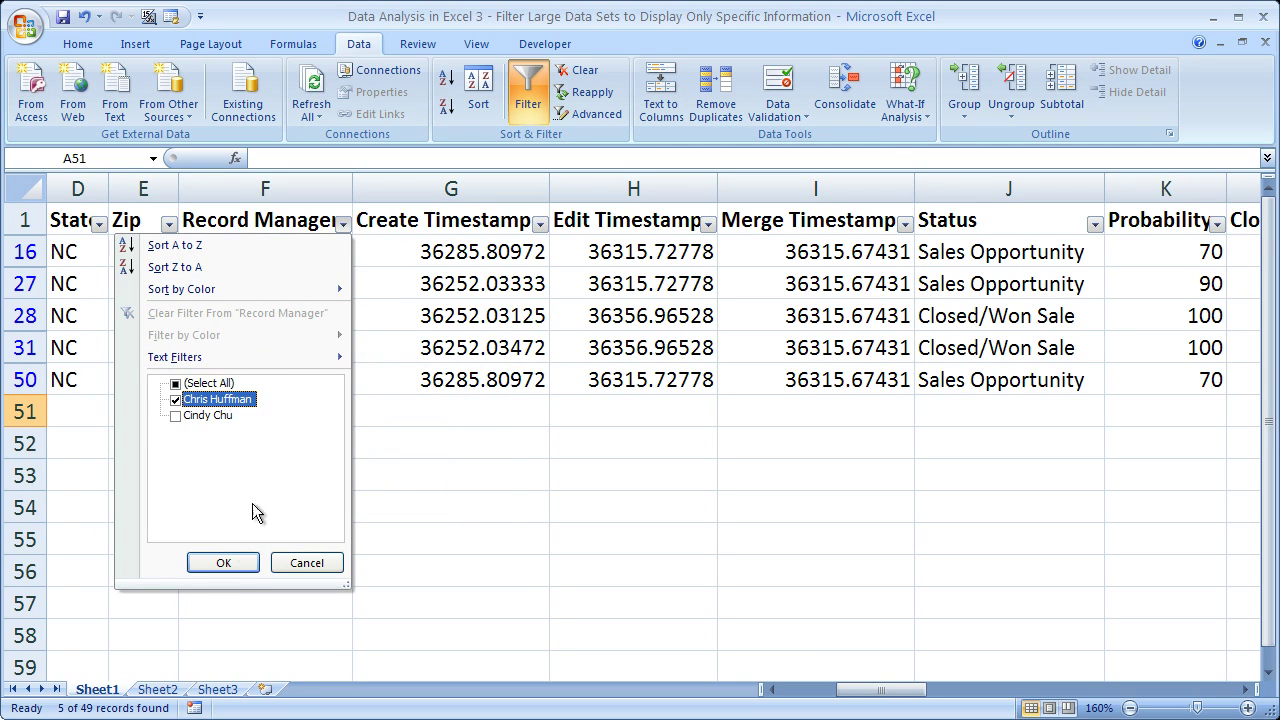
left_click(223, 564)
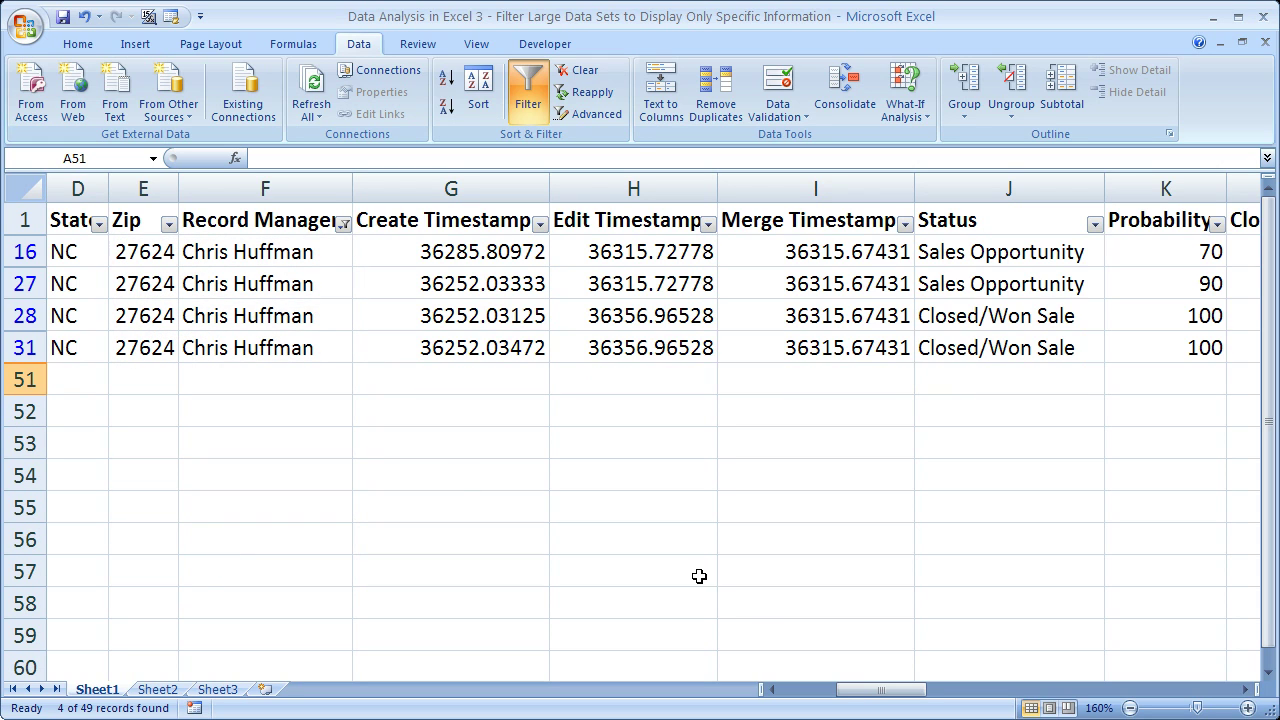
Step: Scroll right to Sales Stage, select its four visible values, and open its filter list
left_click_drag(852, 695, 920, 692)
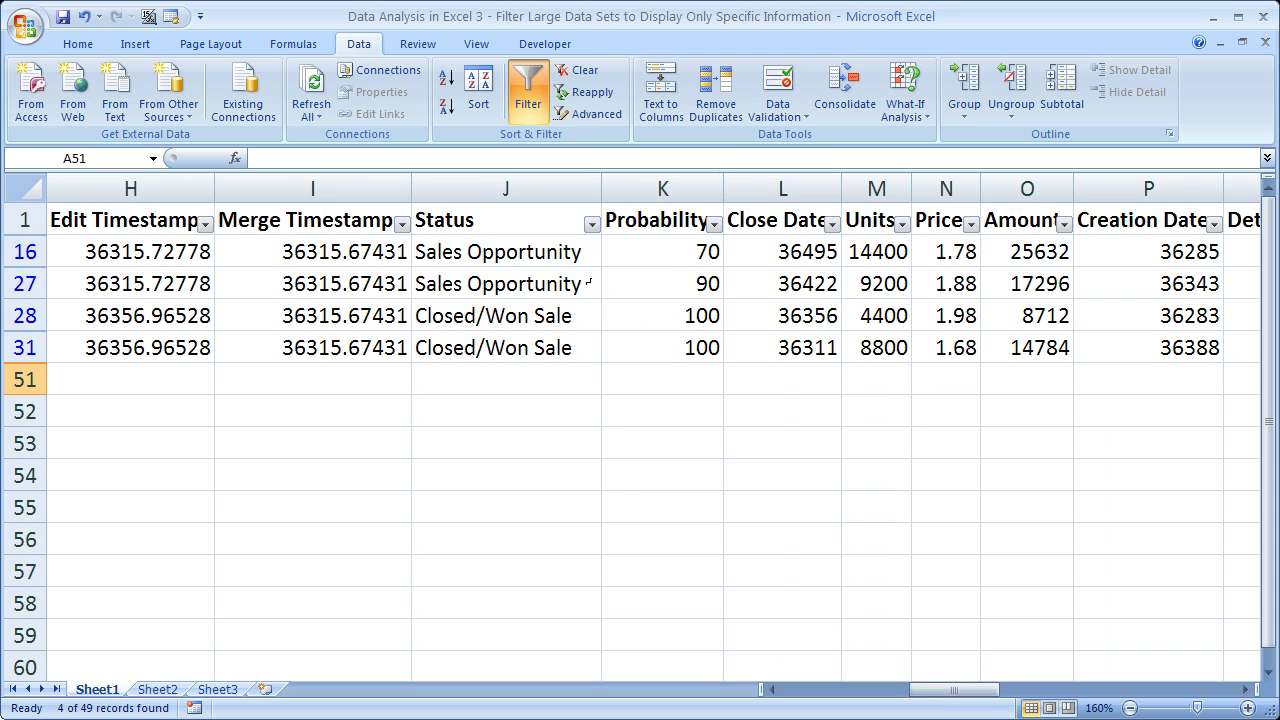
left_click_drag(949, 694, 1081, 689)
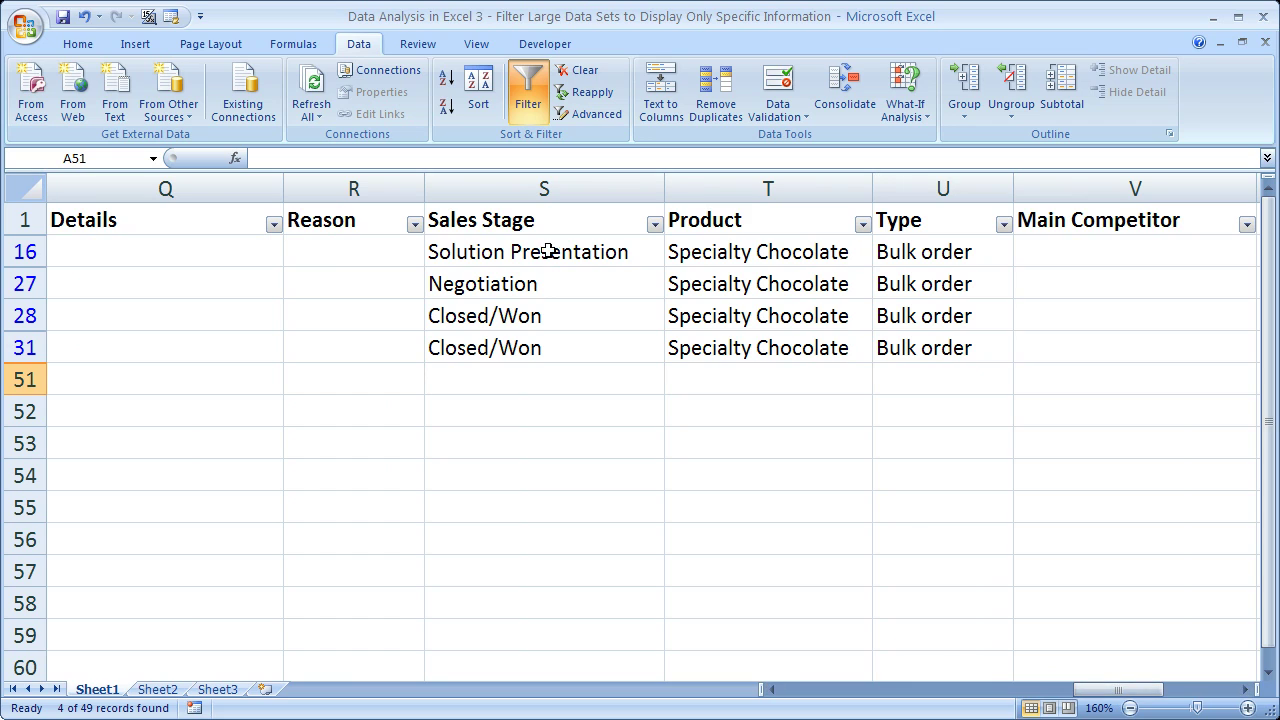
left_click_drag(540, 253, 533, 345)
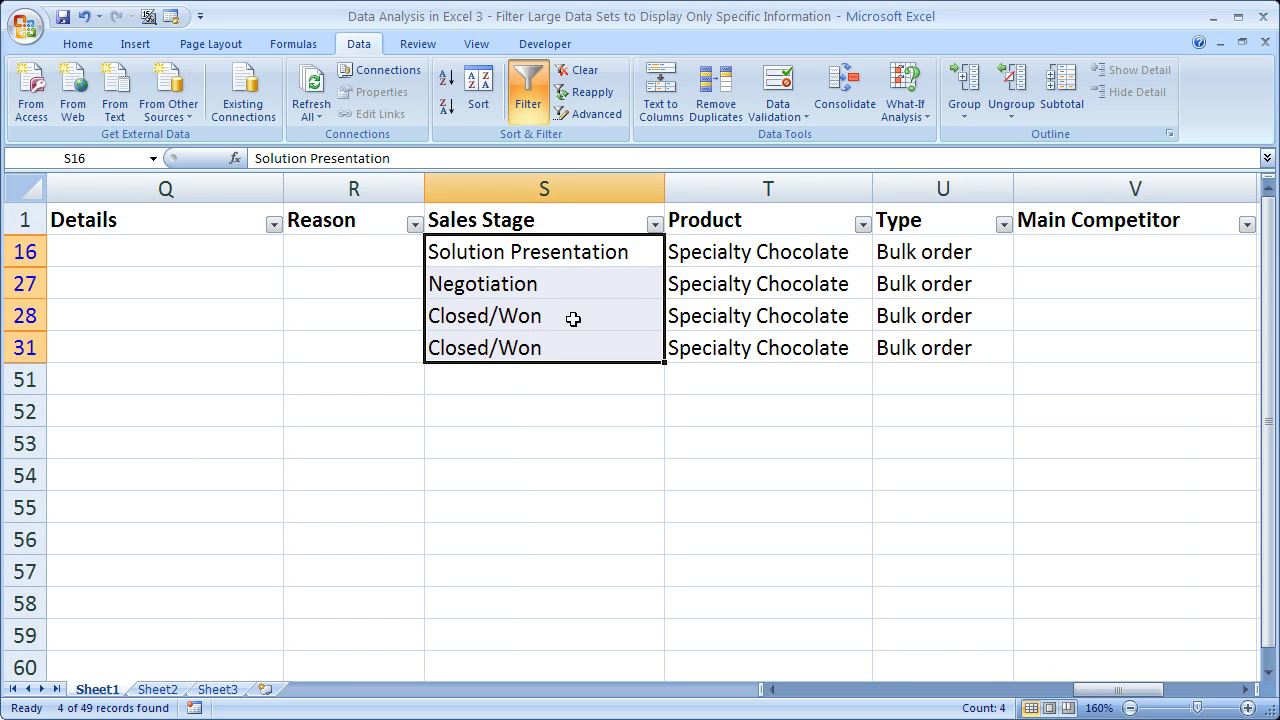
left_click(654, 224)
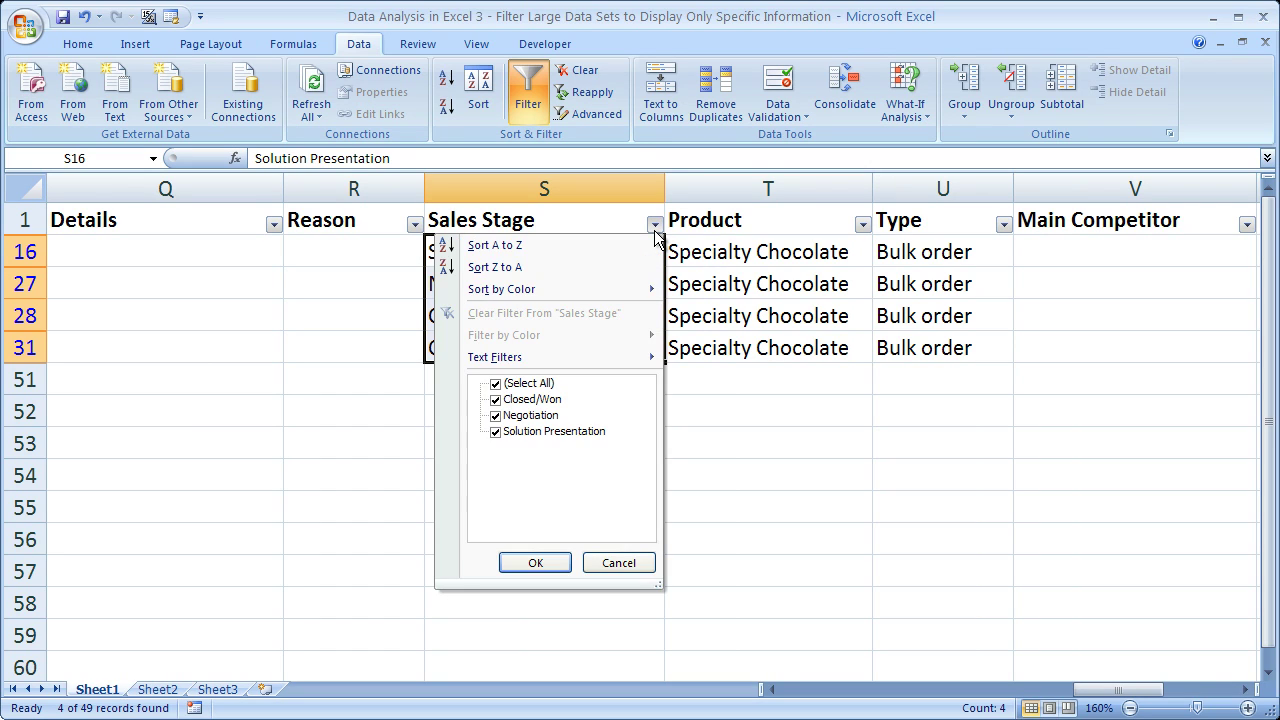
Step: Filter Sales Stage to Closed/Won only, leaving 2 of 49 records
left_click(495, 384)
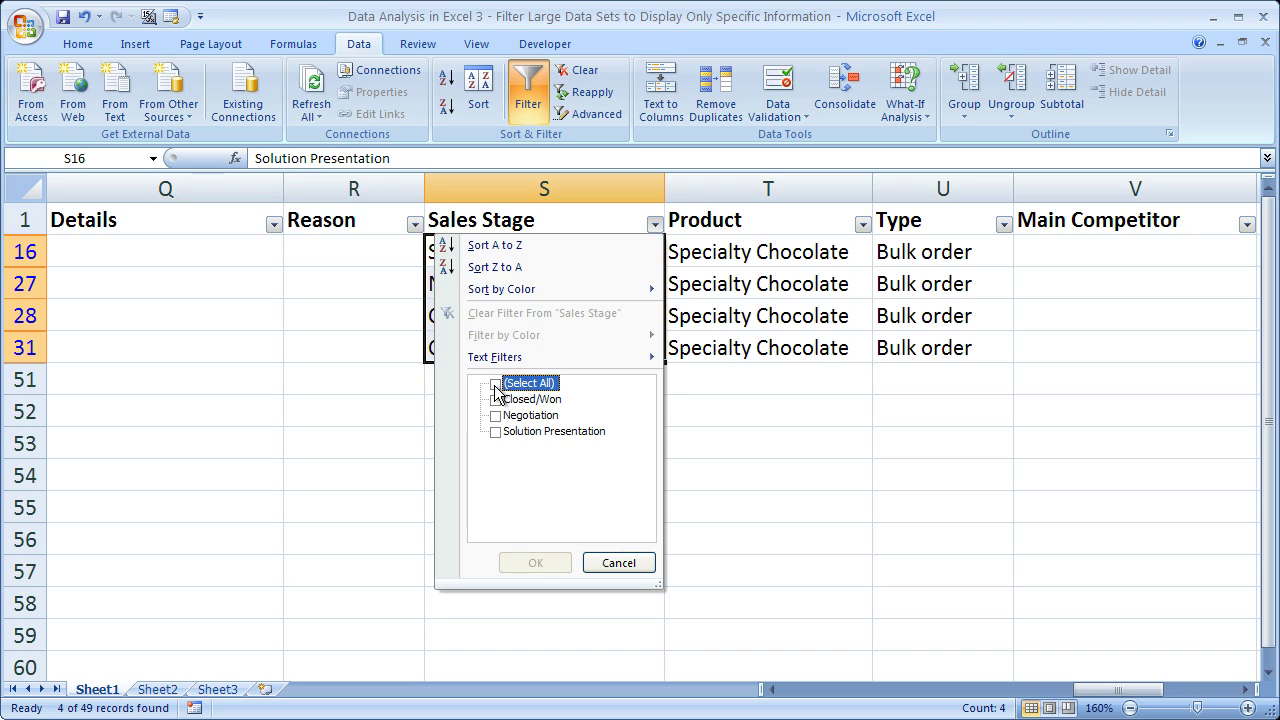
left_click(495, 400)
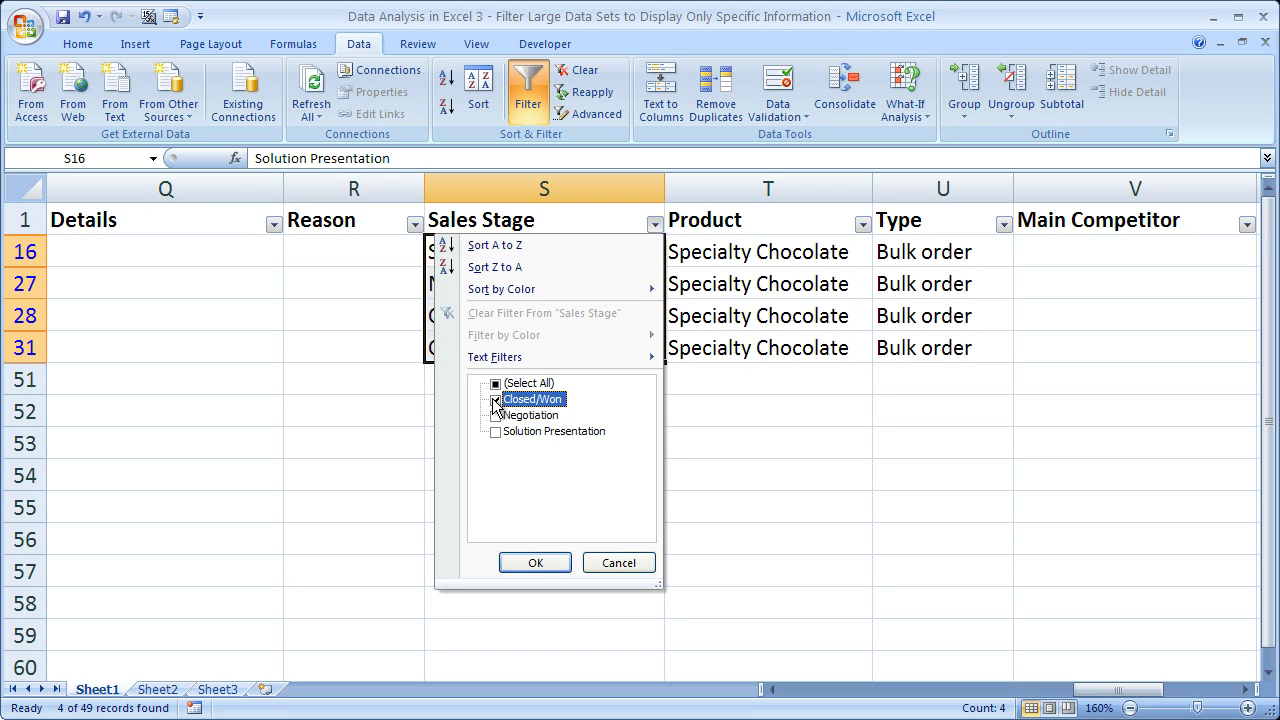
left_click(519, 557)
left_click(602, 403)
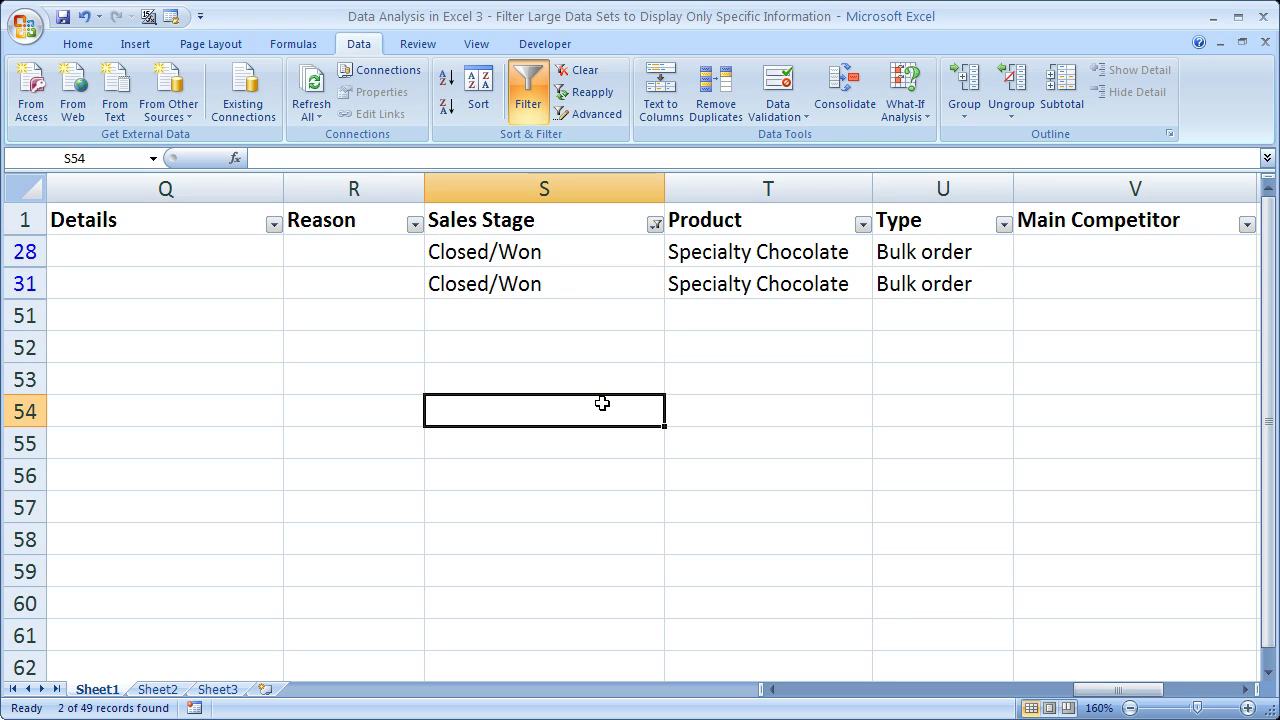
Step: Scroll back across the sheet and select the remaining filtered cells
left_click_drag(1160, 690, 855, 695)
left_click_drag(263, 265, 263, 281)
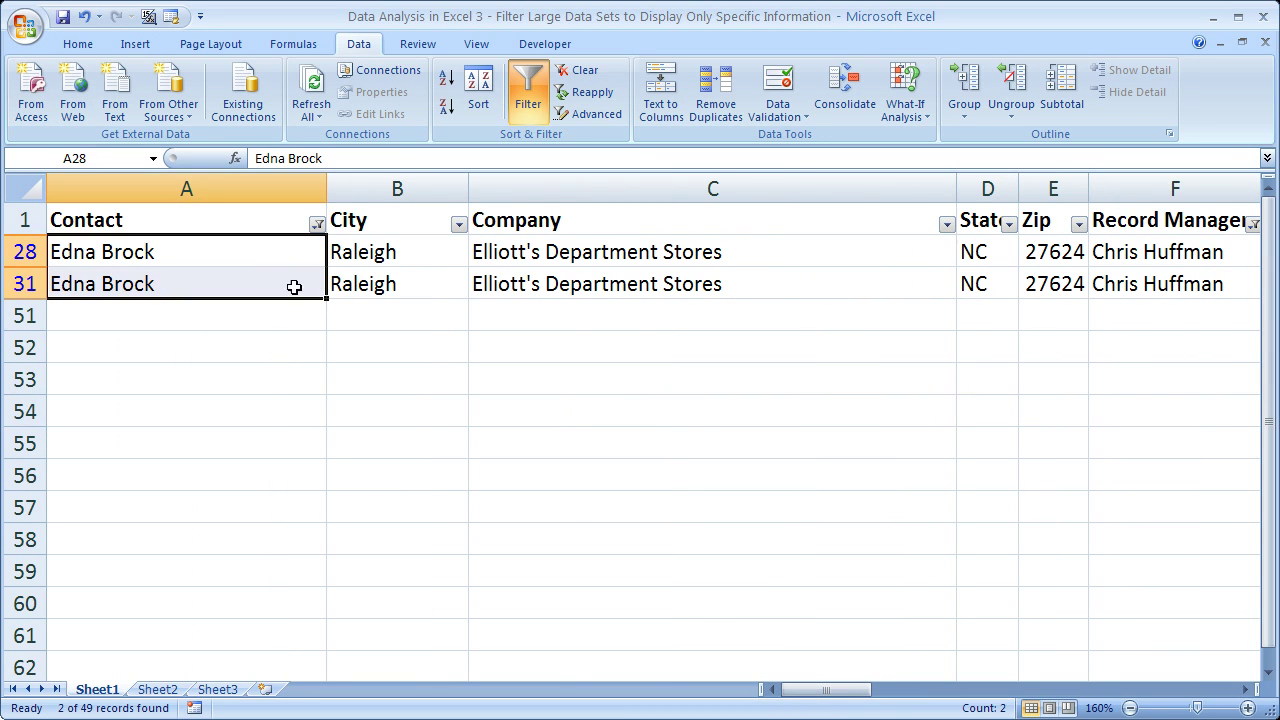
left_click_drag(851, 690, 898, 688)
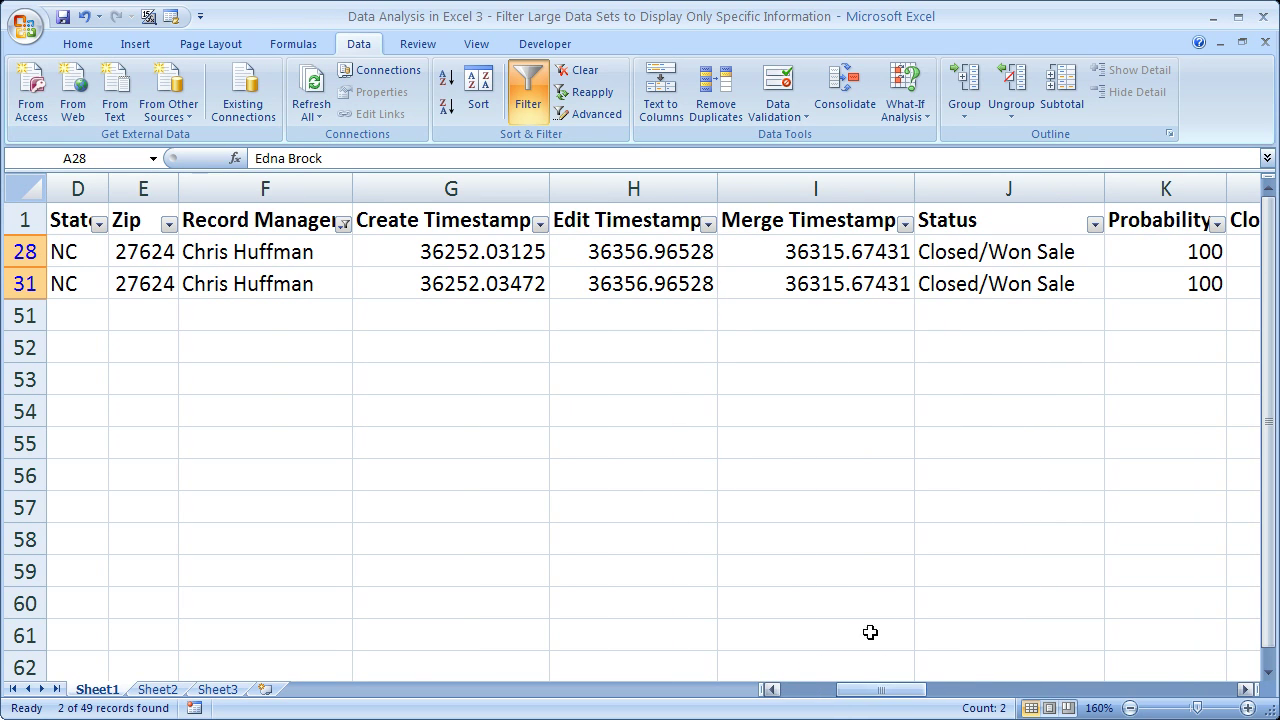
left_click_drag(294, 249, 338, 303)
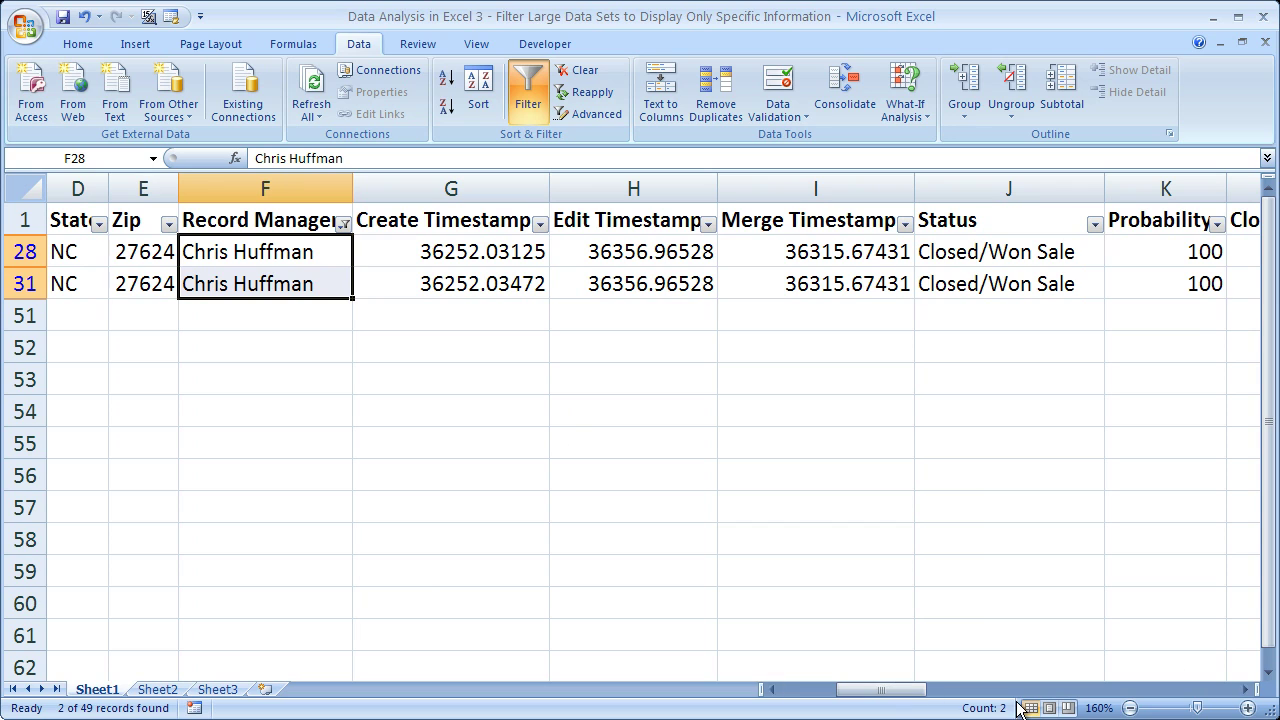
key("alt")
Step: Zoom the sheet to 200% using the Alt, V, Z shortcut
key("v")
key("z")
key("2")
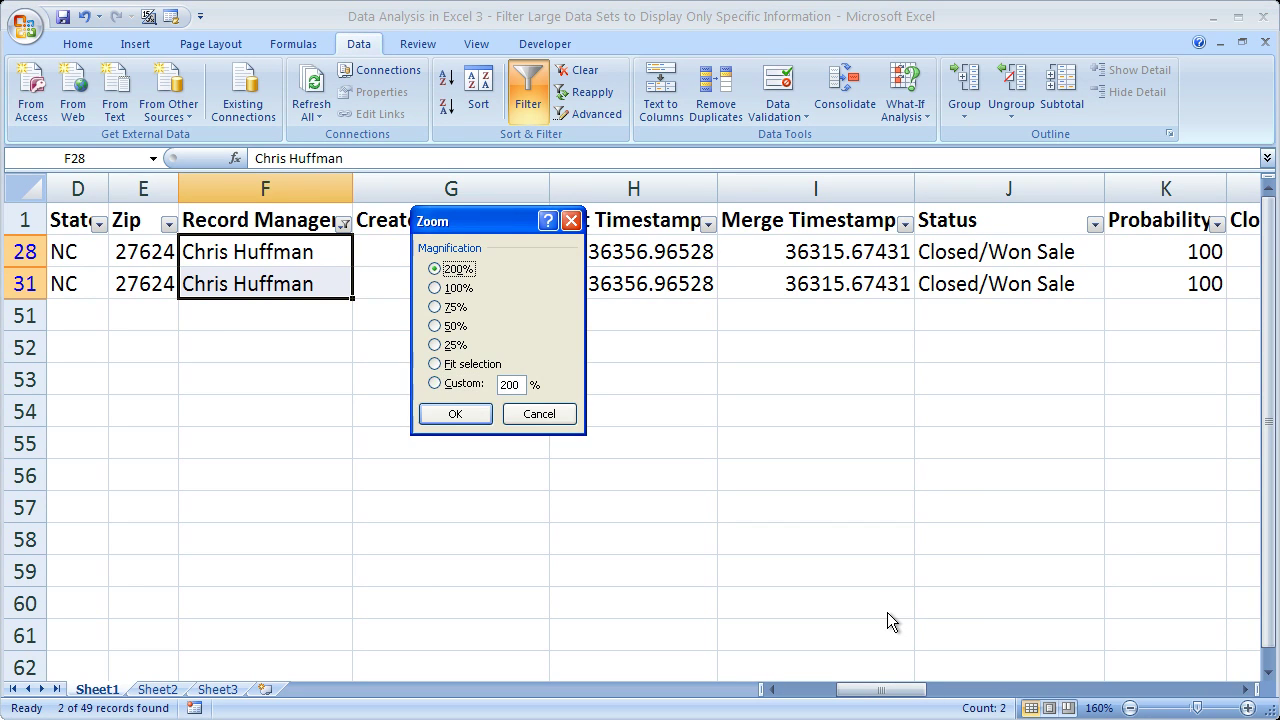
key("Return")
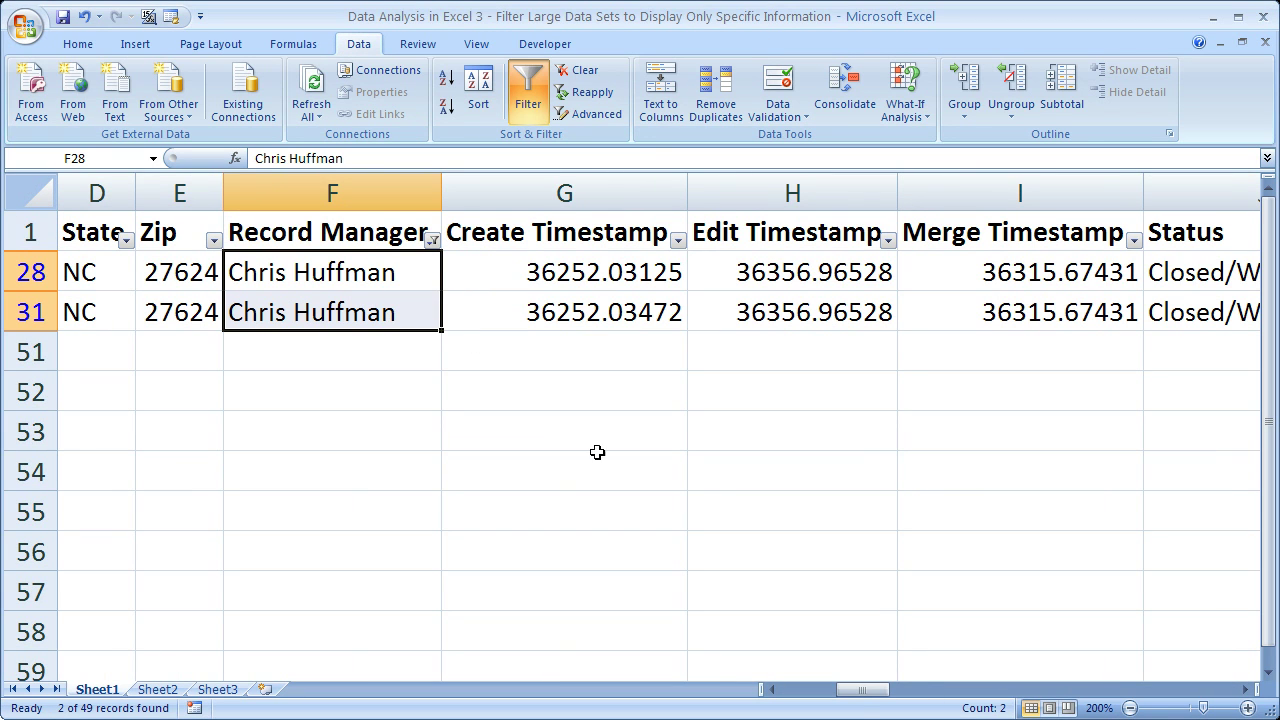
Step: Scroll right to column S, select S28:S31, and open the Sales Stage filter
left_click_drag(849, 697, 1112, 689)
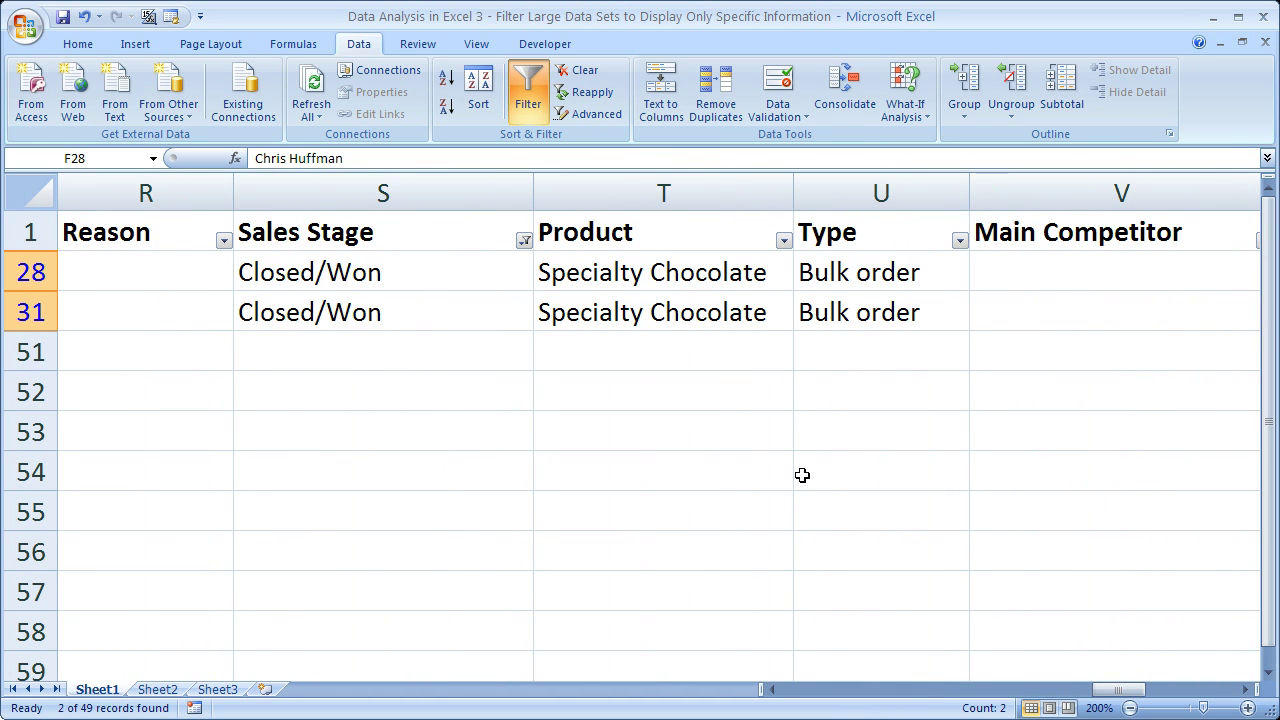
left_click_drag(446, 274, 444, 303)
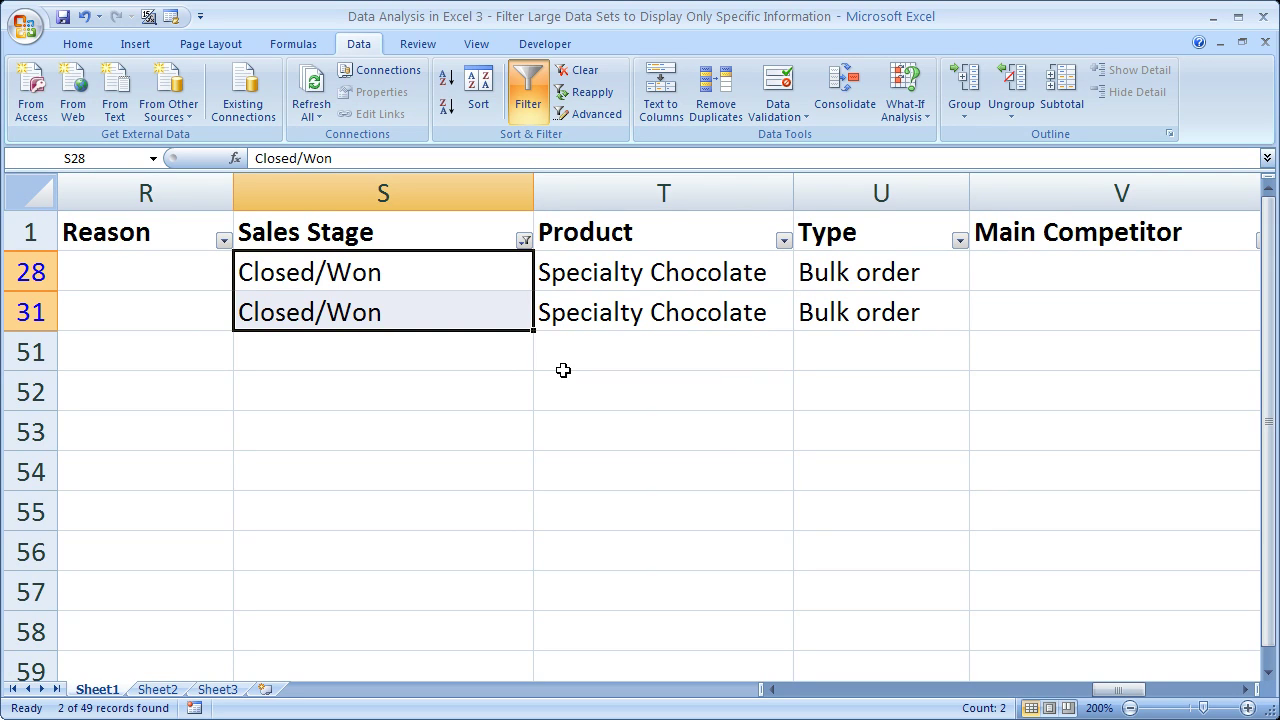
left_click(524, 241)
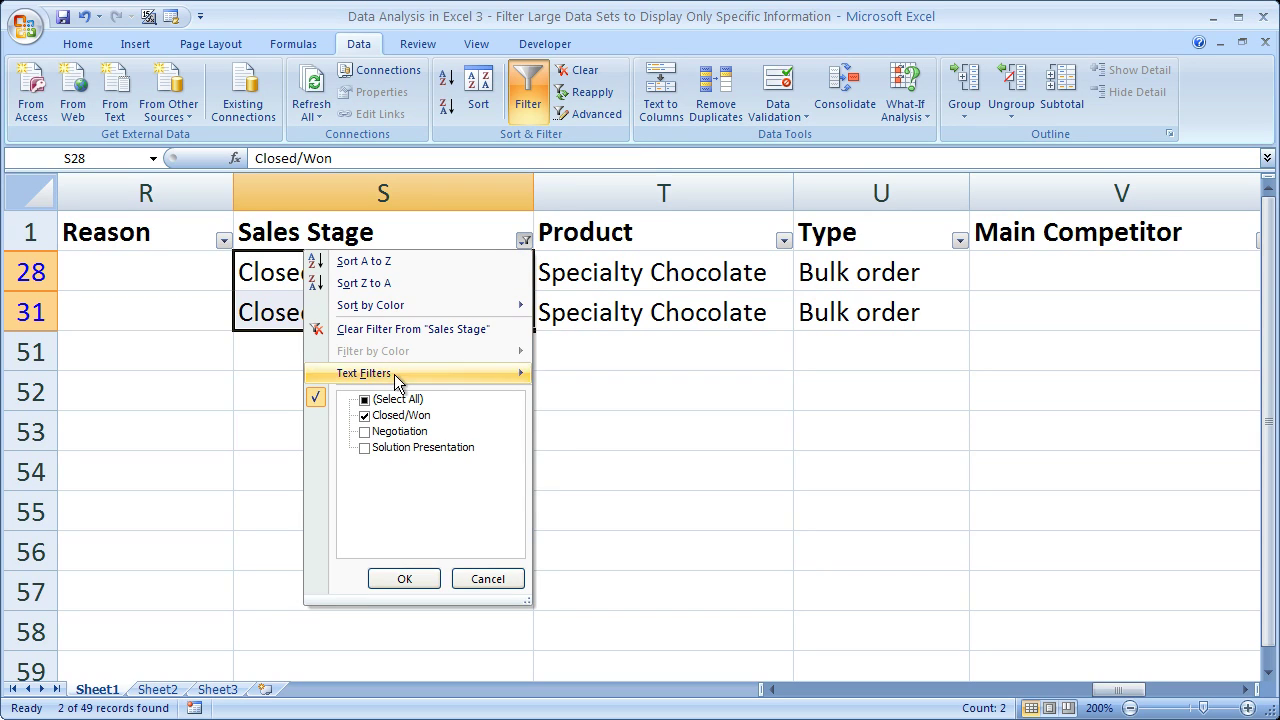
Step: Tick all Sales Stage values to show every stage, then select S16:S31
mouse_move(519, 310)
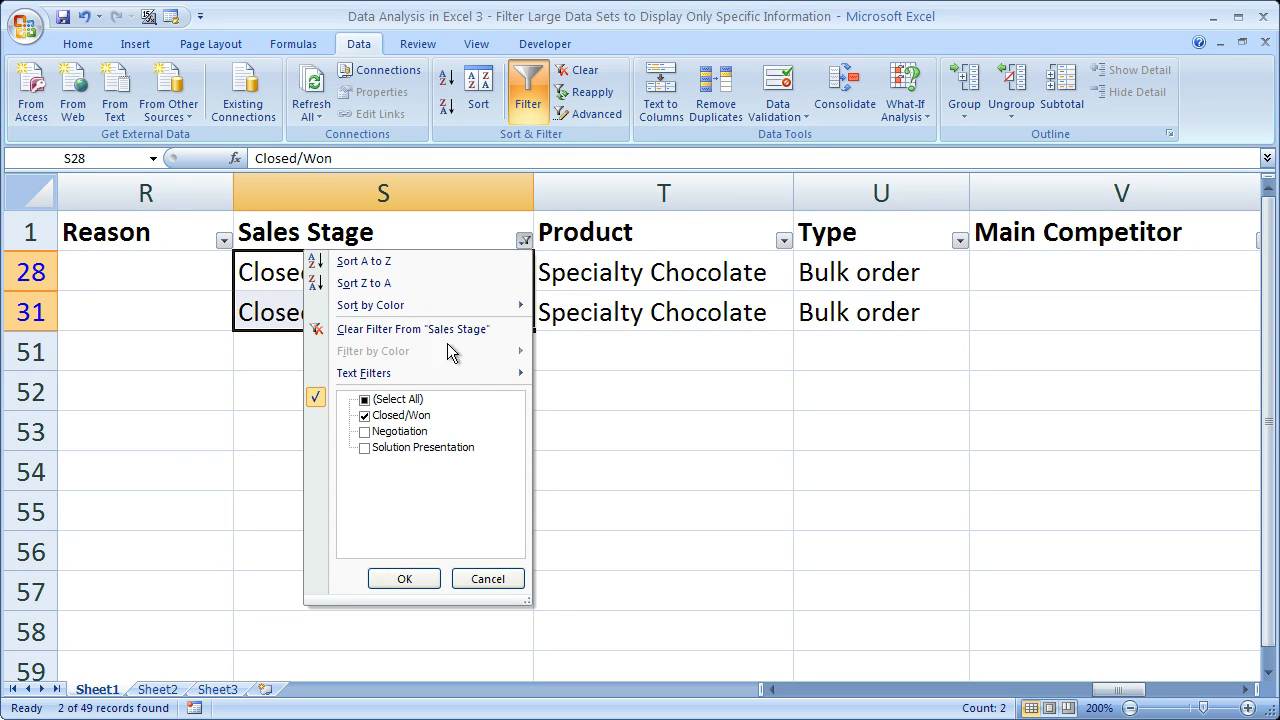
left_click(364, 400)
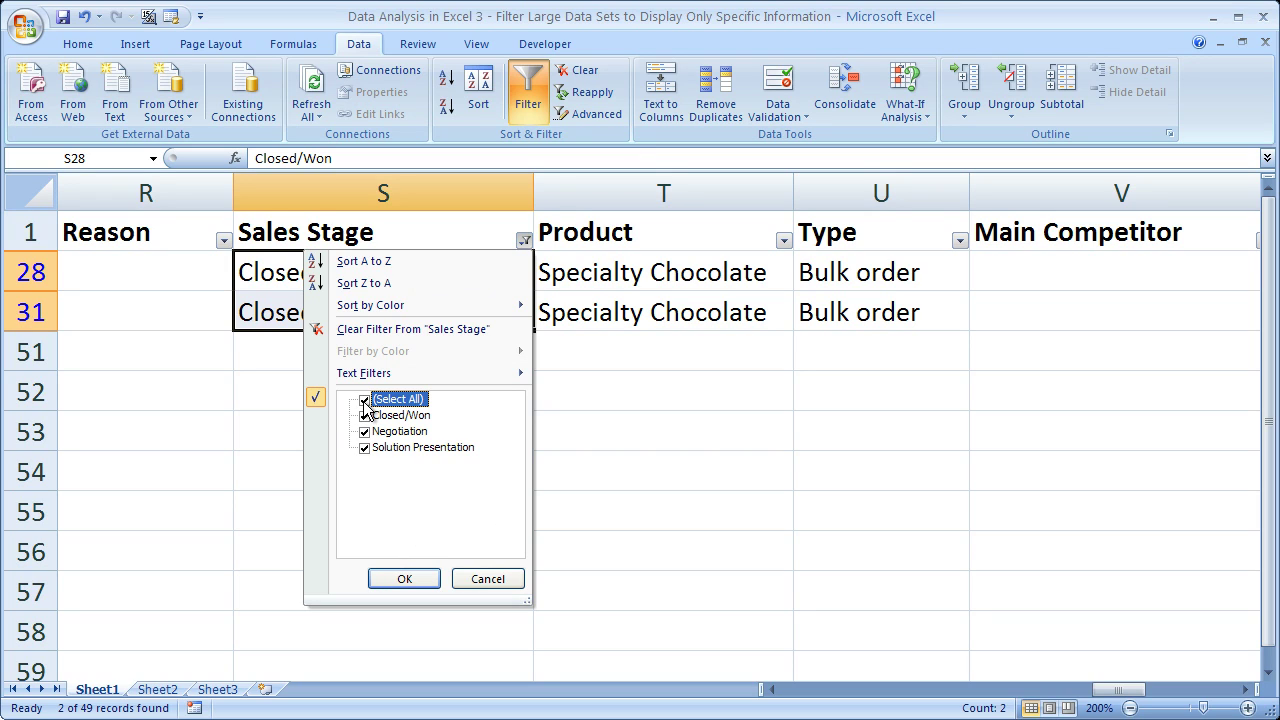
left_click(364, 400)
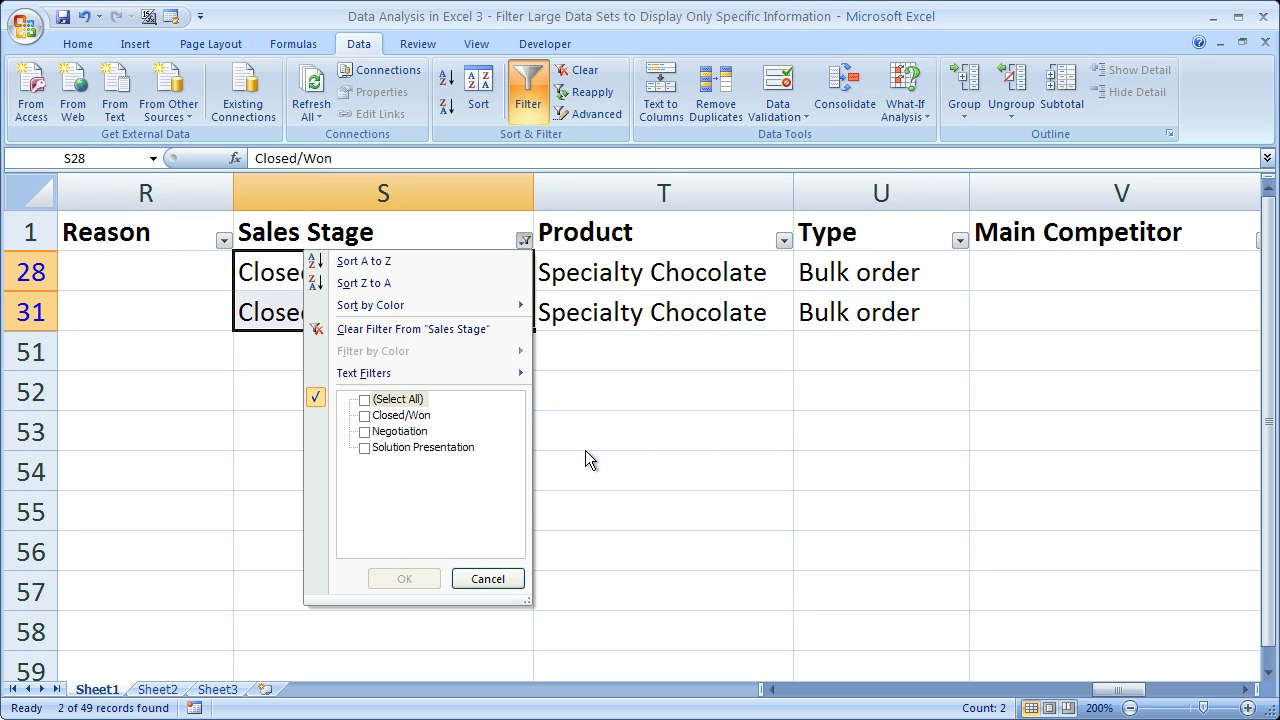
left_click(364, 400)
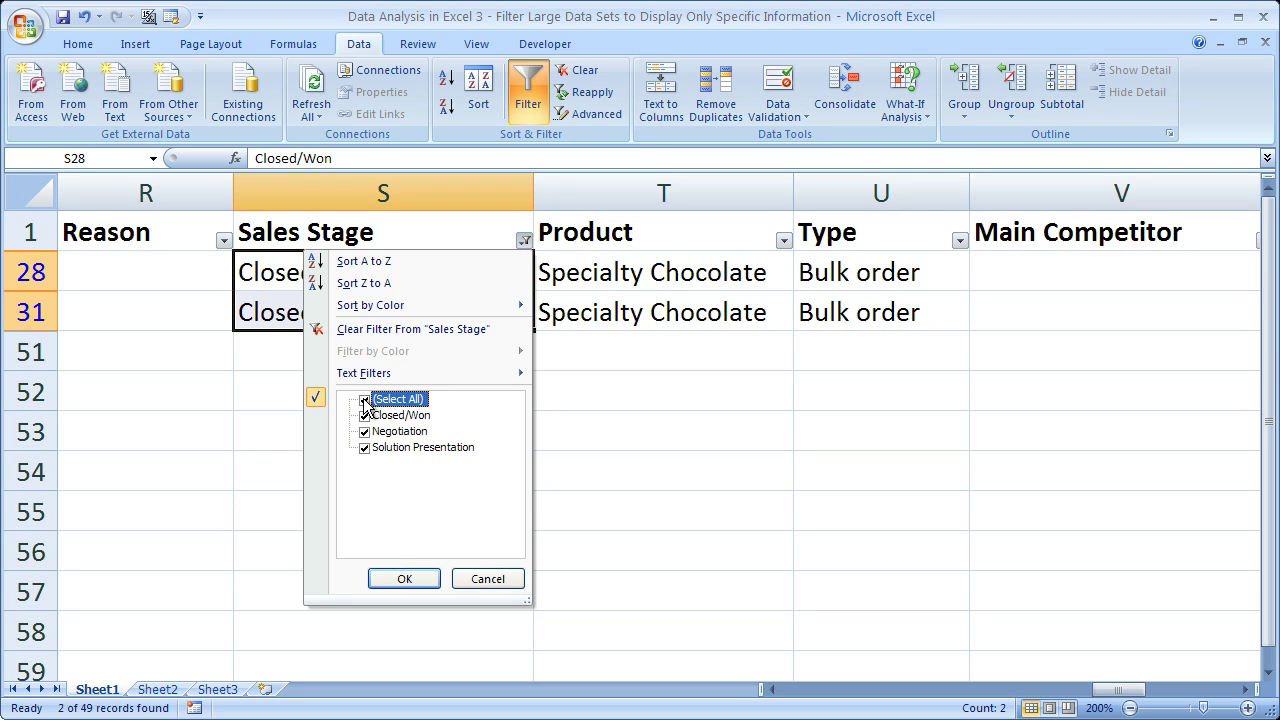
left_click(414, 581)
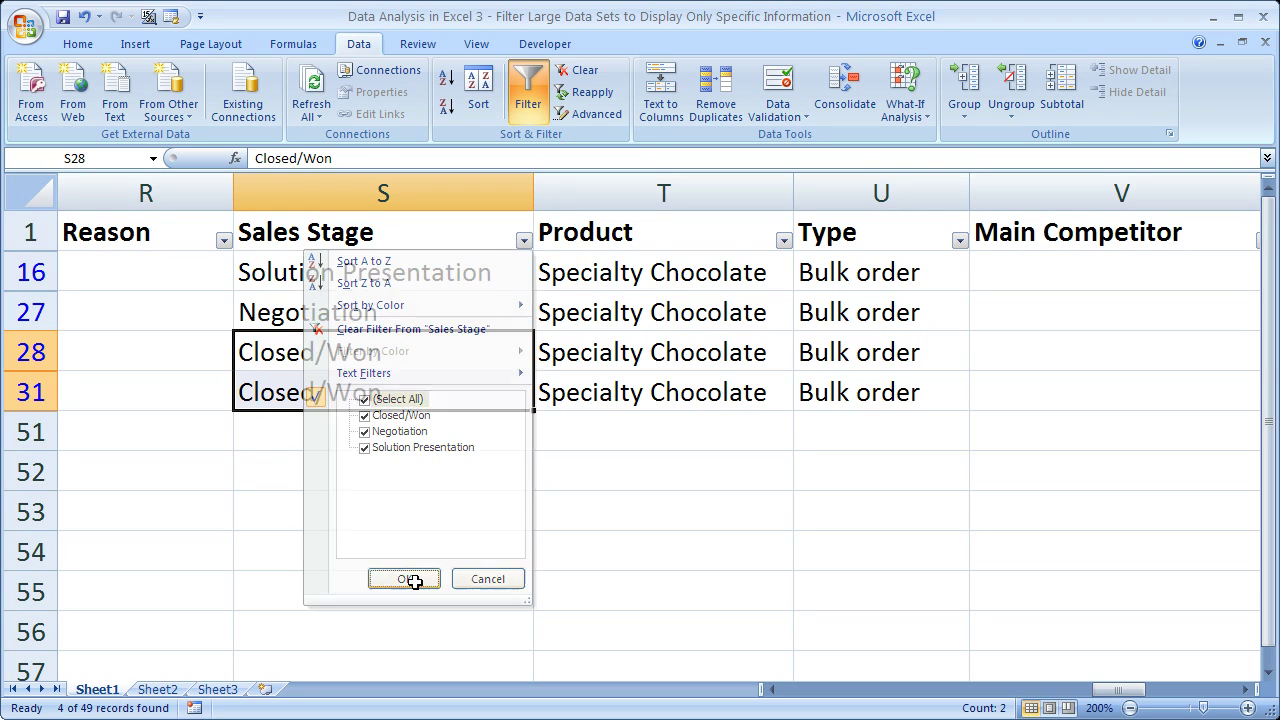
left_click_drag(370, 282, 377, 381)
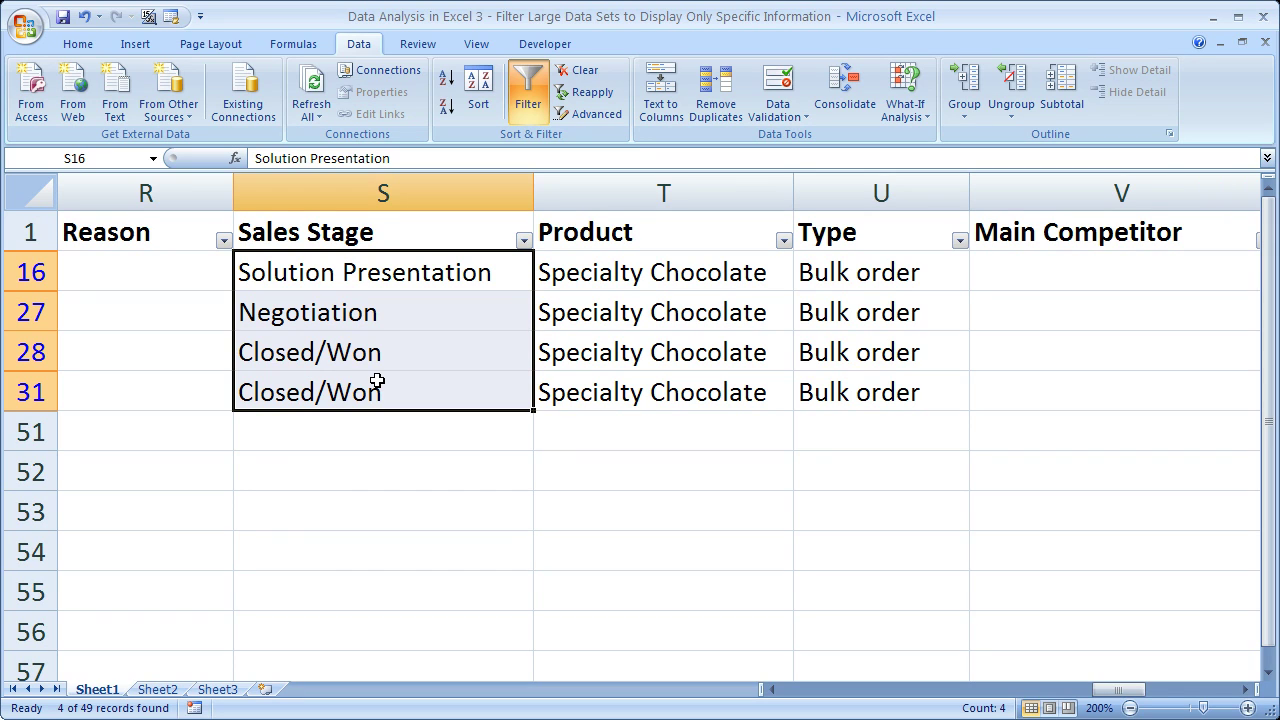
Step: Refilter Sales Stage to Closed/Won only and select an empty cell below the data
left_click(523, 241)
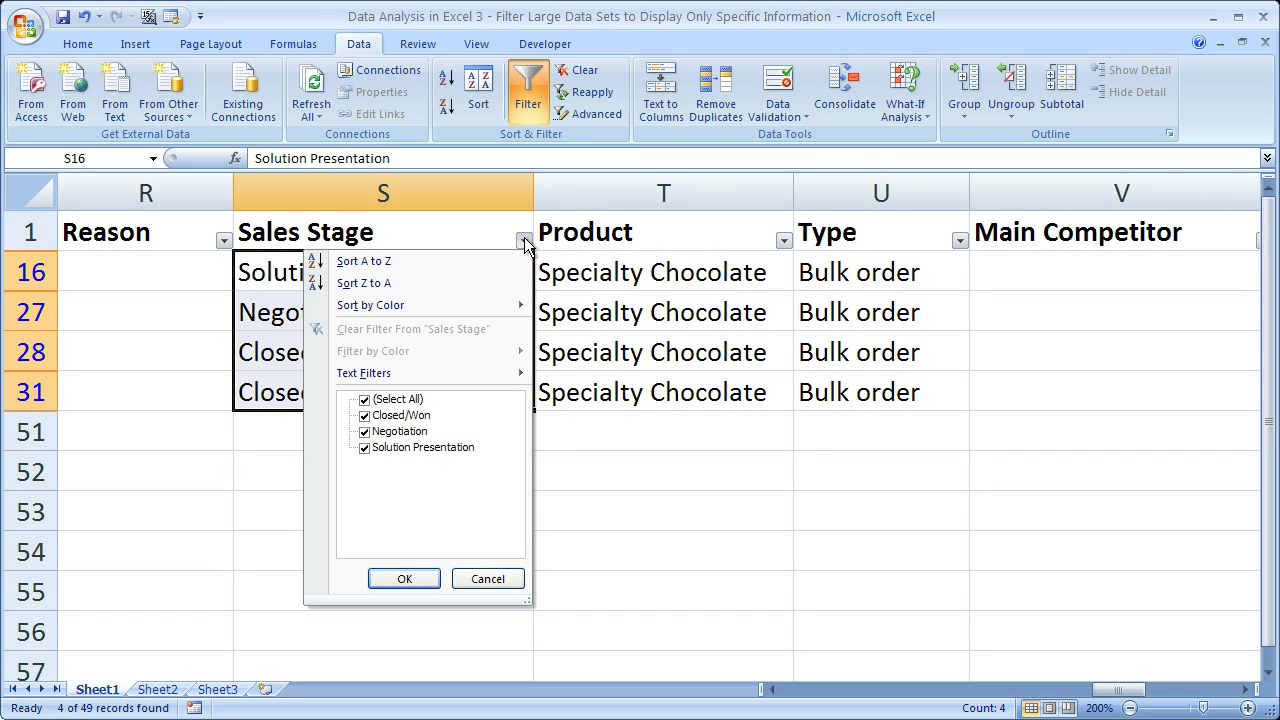
left_click(365, 399)
left_click(365, 415)
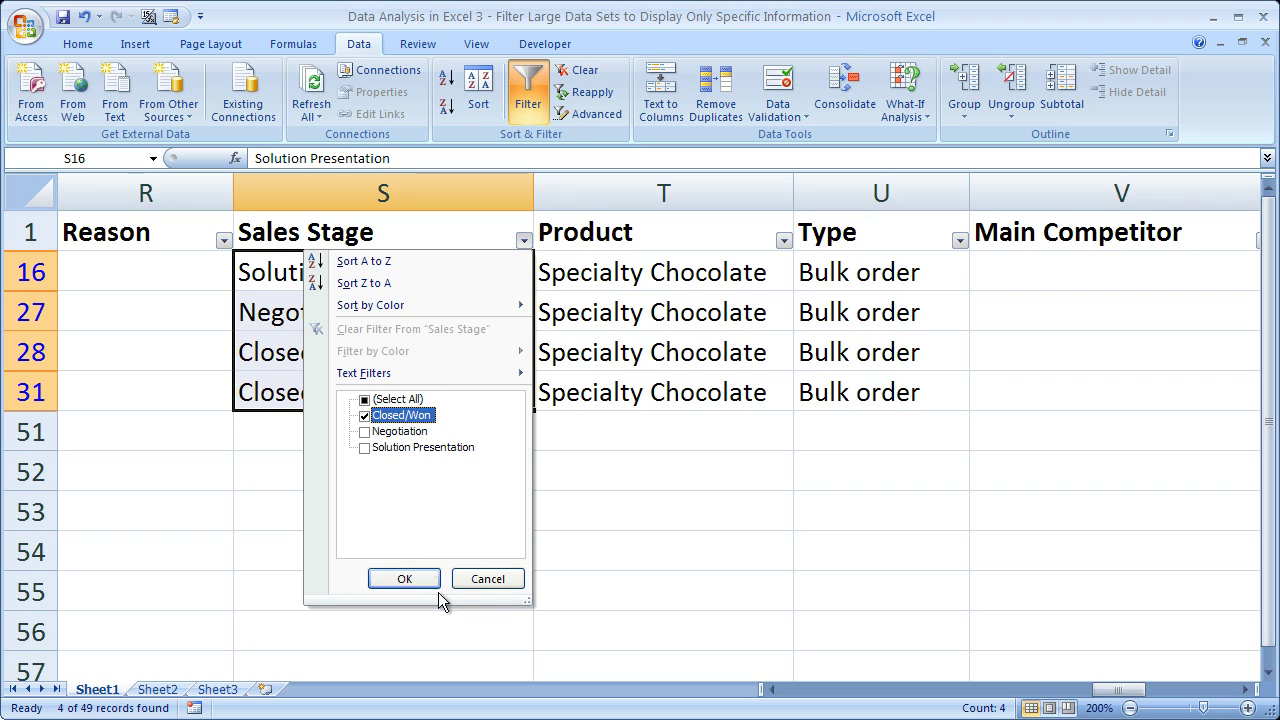
left_click(419, 586)
left_click(466, 503)
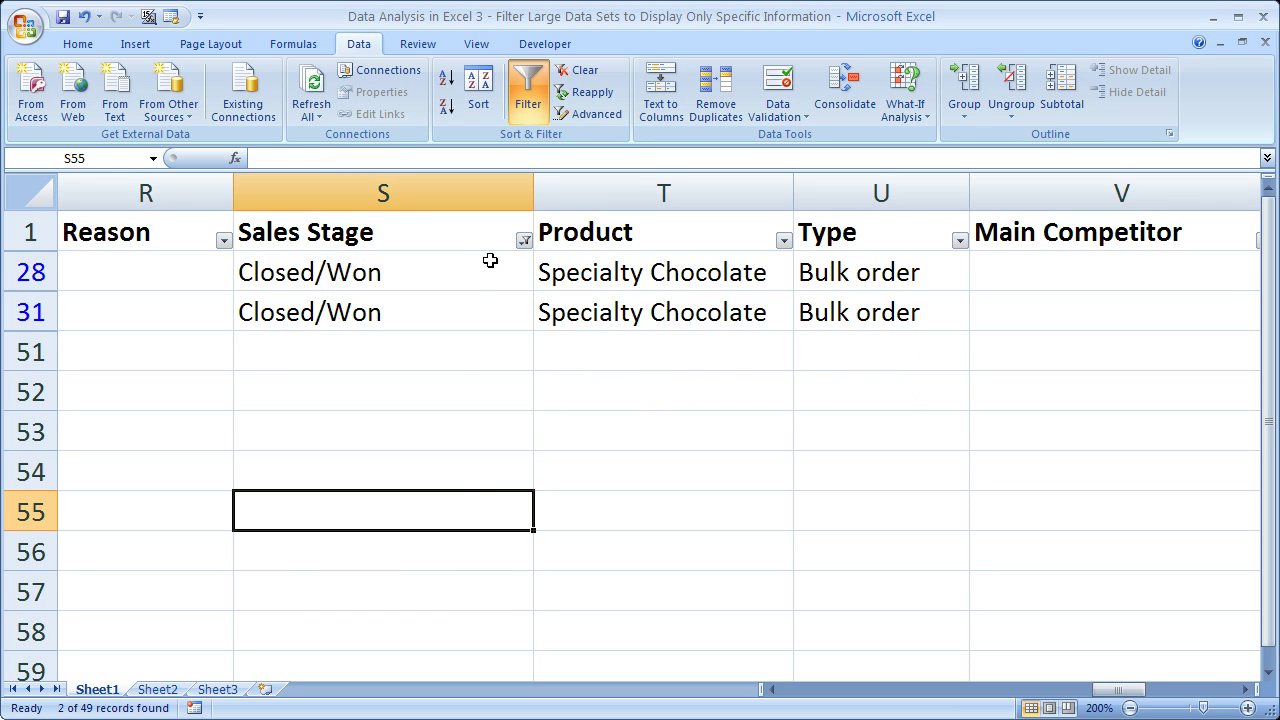
Step: Clear the filter from Sales Stage and scroll back to the left
left_click(527, 238)
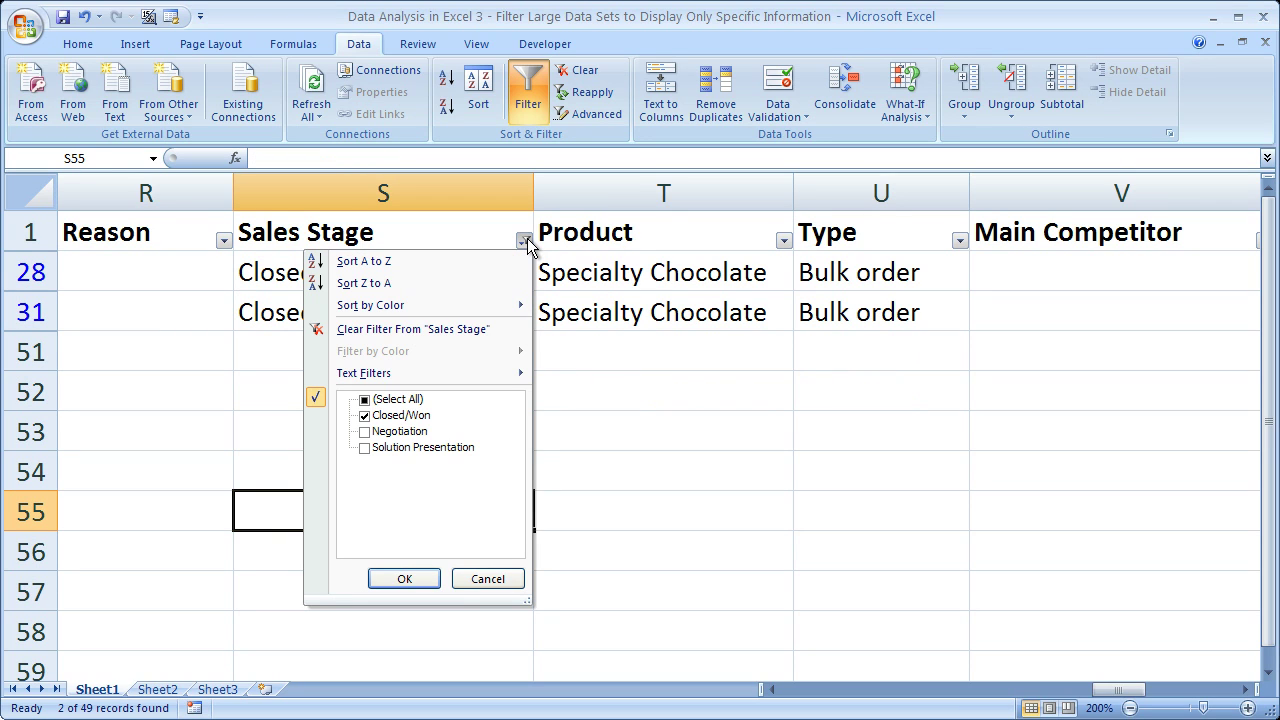
left_click(418, 330)
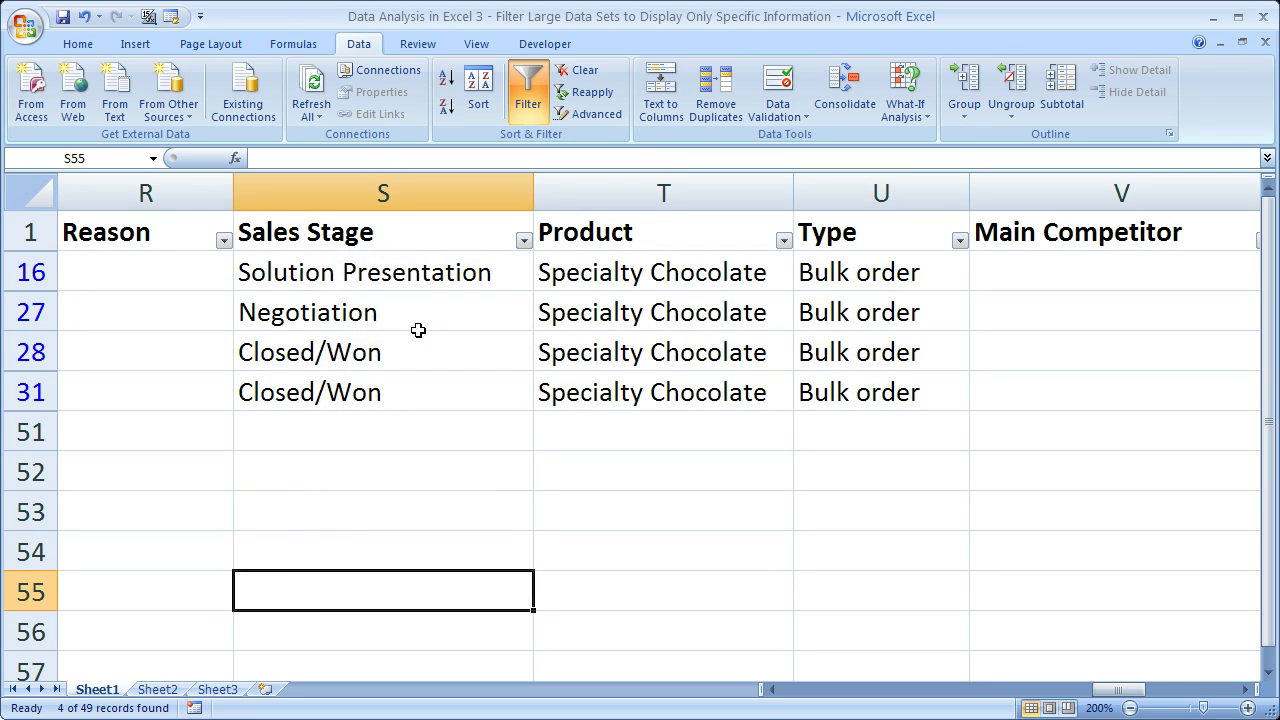
left_click_drag(1111, 692, 851, 688)
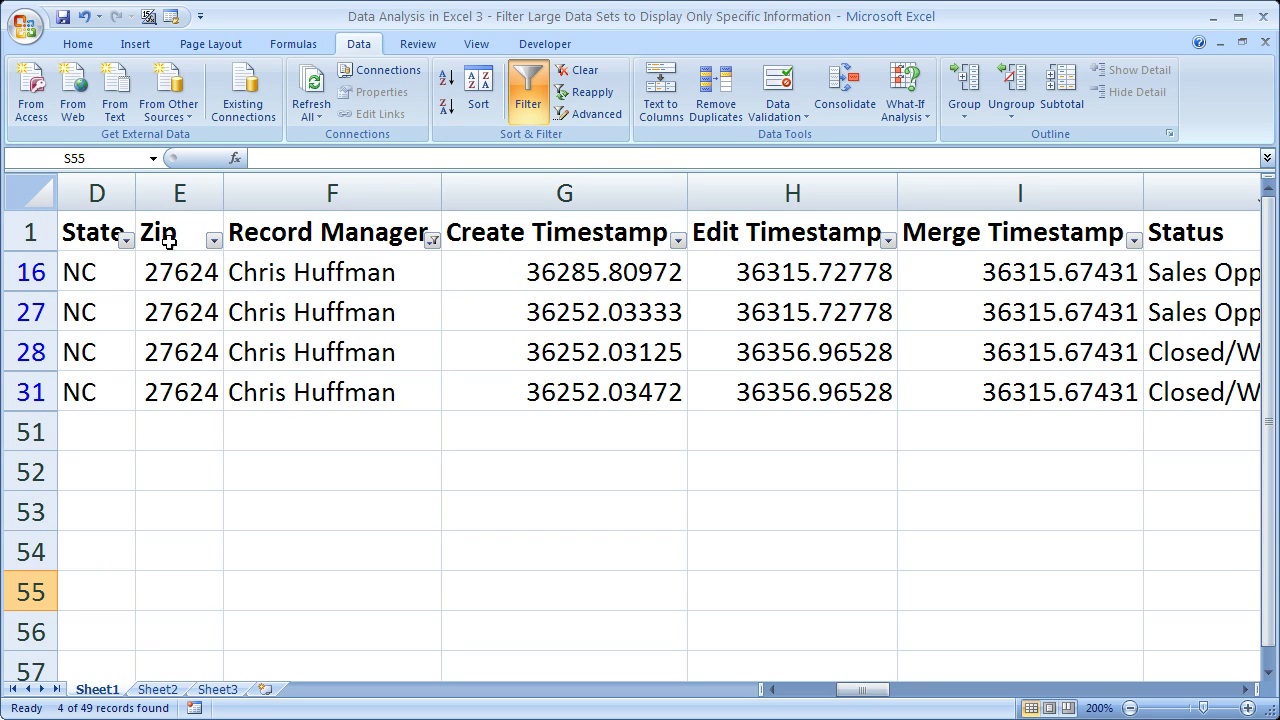
Step: Clear the Record Manager filter so both managers' records show, 5 of 49 including row 50
left_click(431, 240)
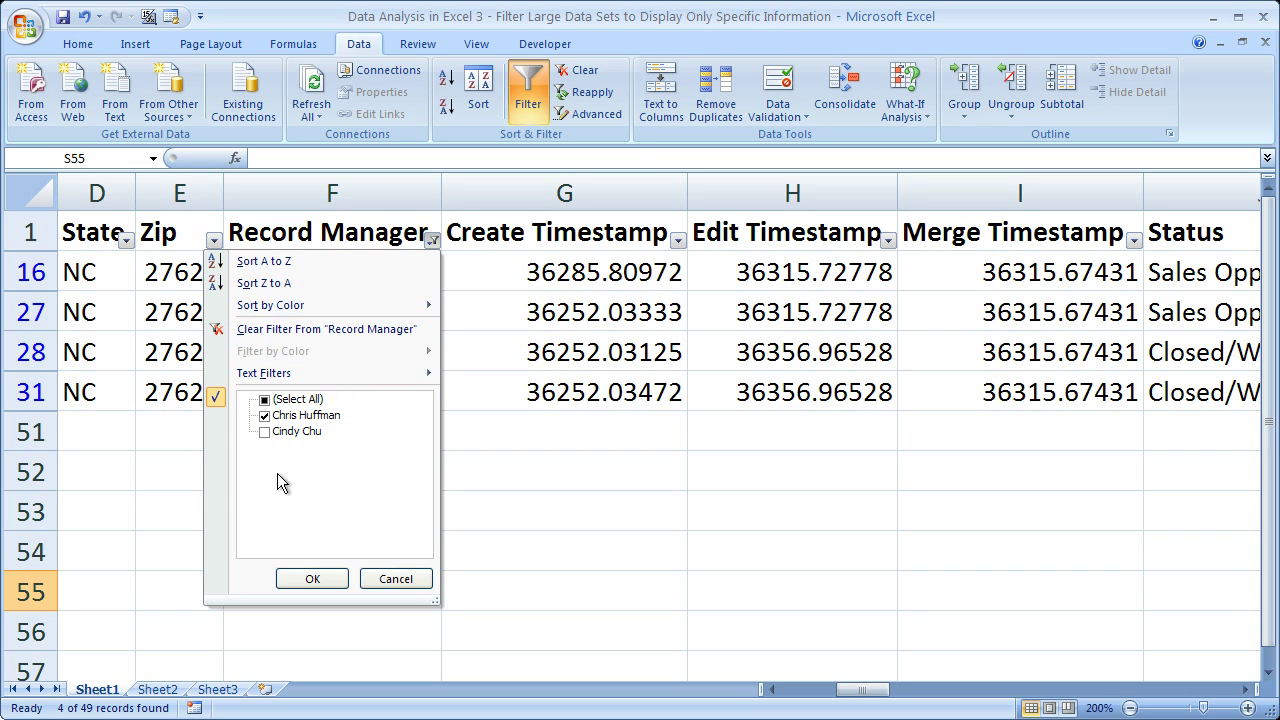
left_click(264, 399)
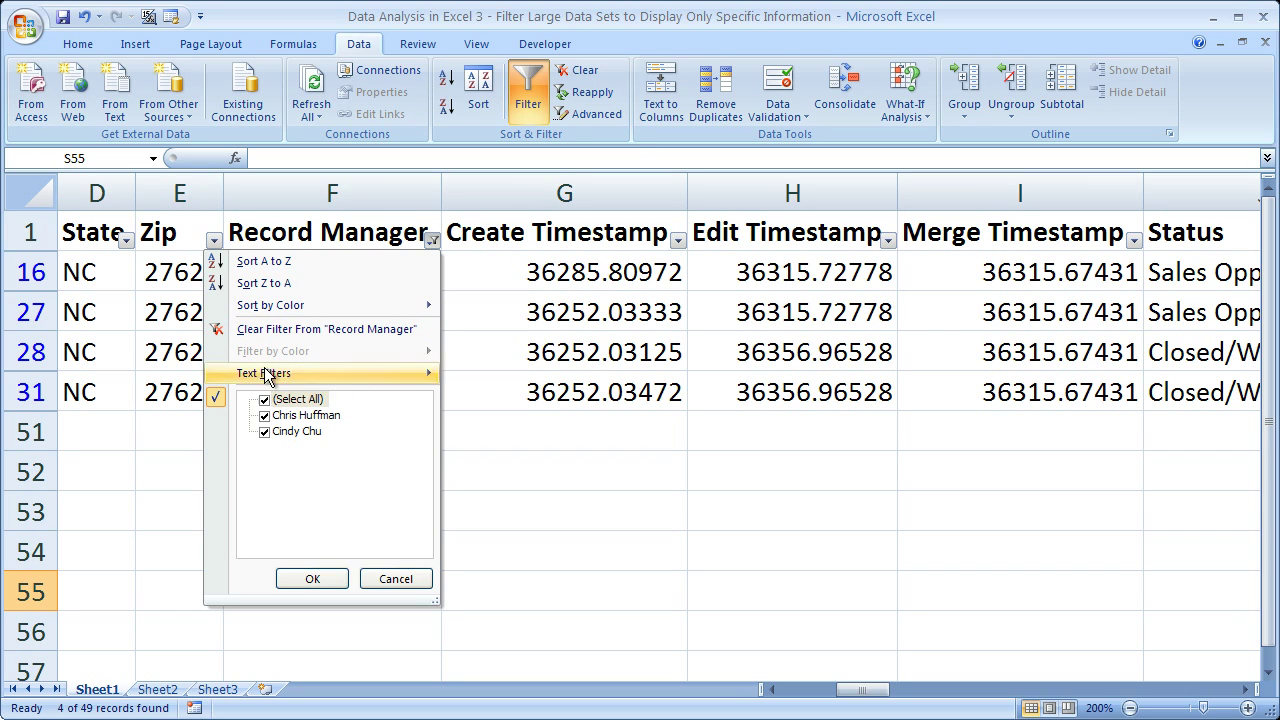
left_click(290, 332)
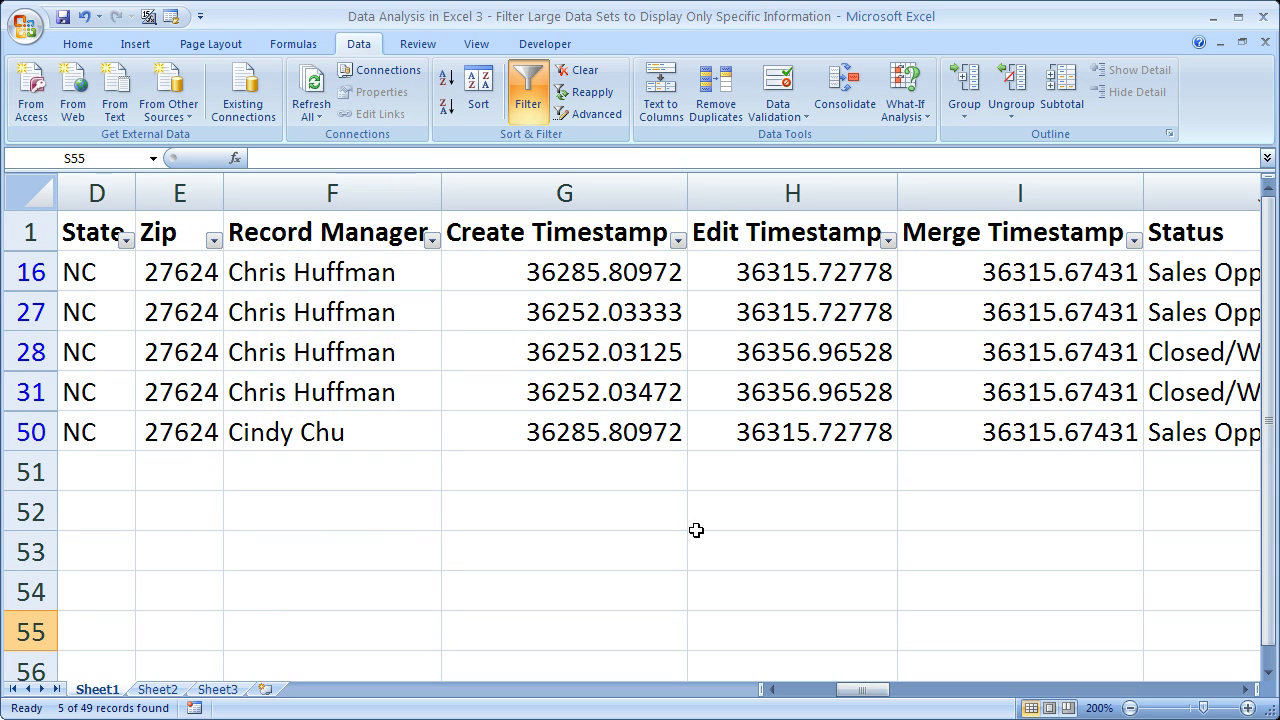
left_click_drag(860, 690, 900, 689)
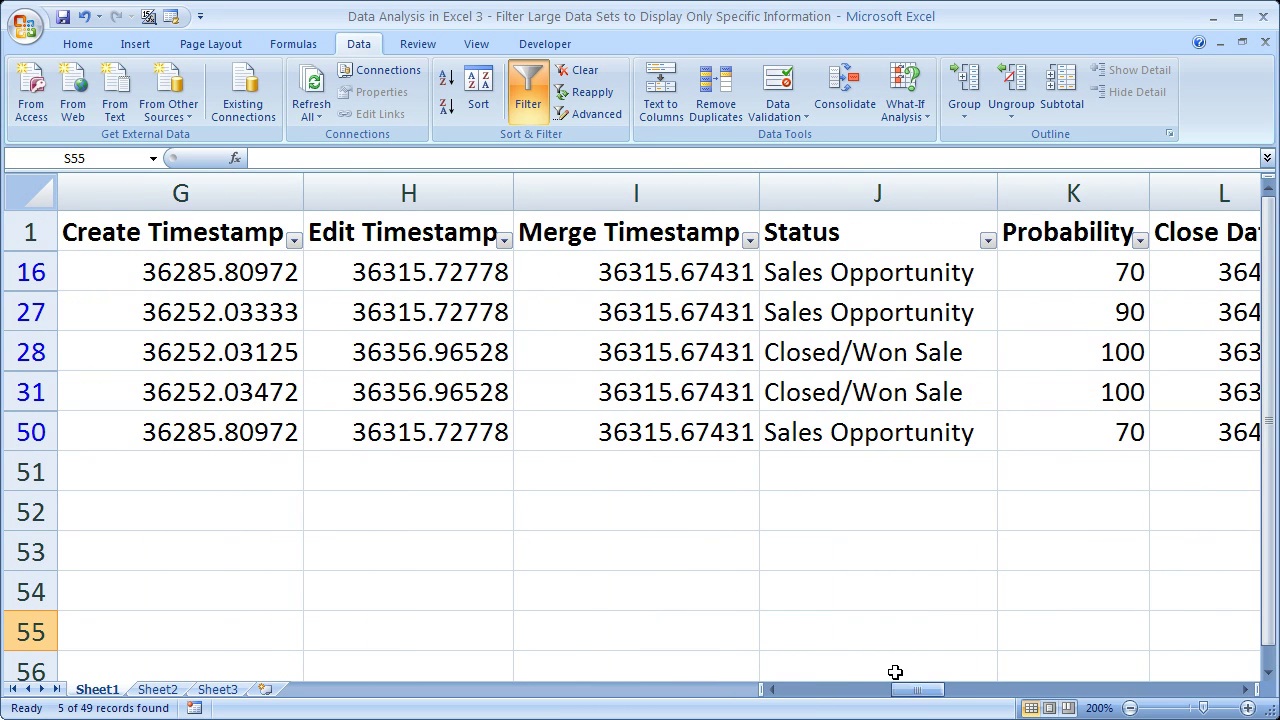
Step: Filter Status to Closed/Won Sale only, leaving rows 28 and 31 (2 of 49 records)
left_click(987, 240)
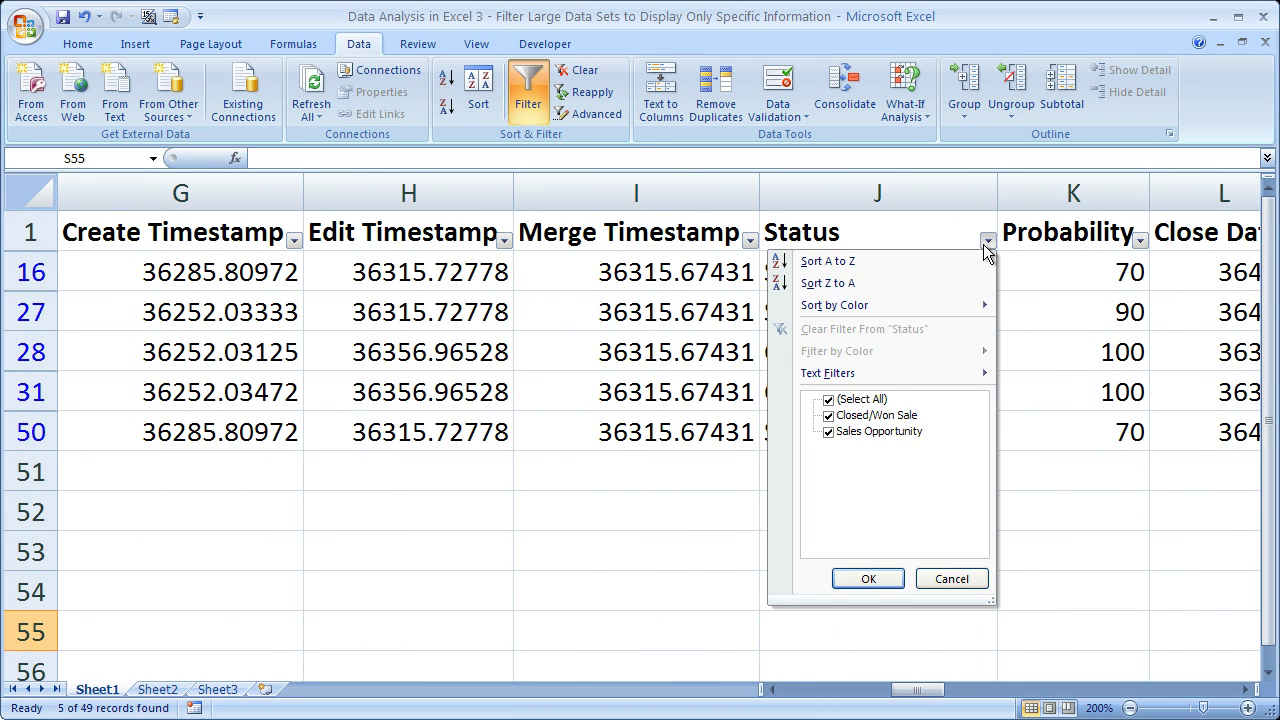
left_click(830, 416)
left_click(829, 399)
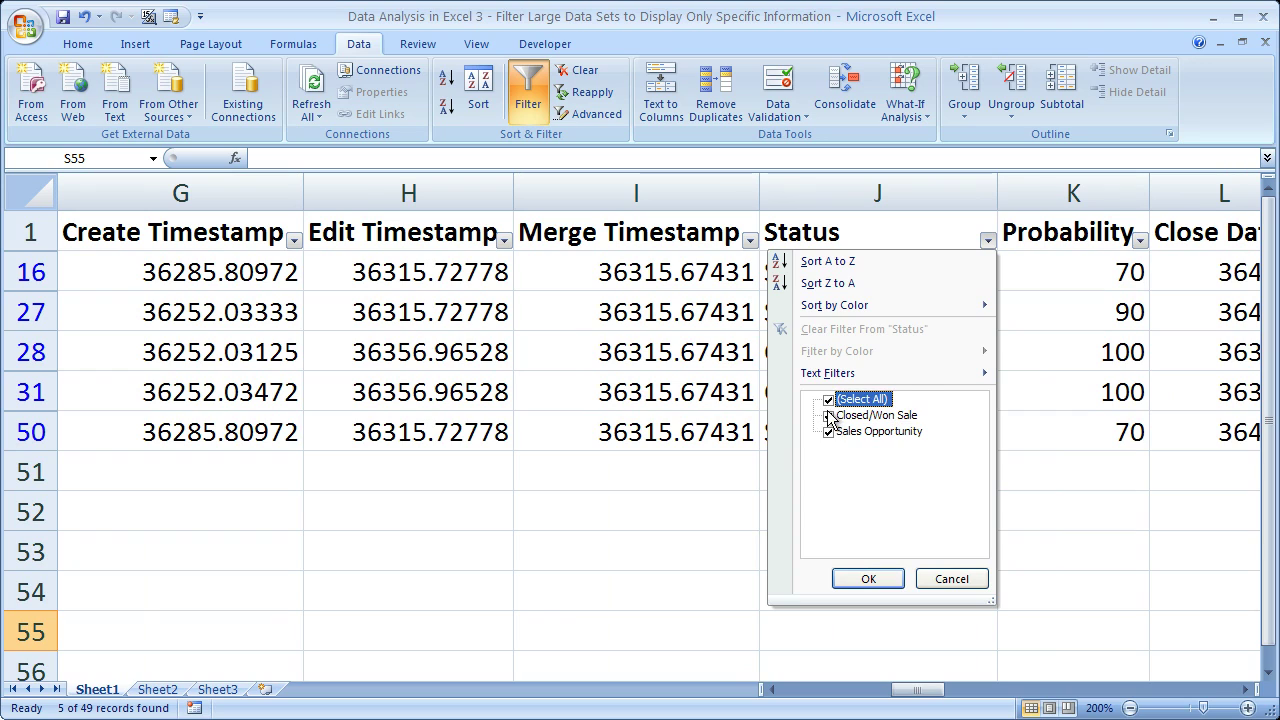
left_click(829, 416)
left_click(829, 399)
left_click(829, 399)
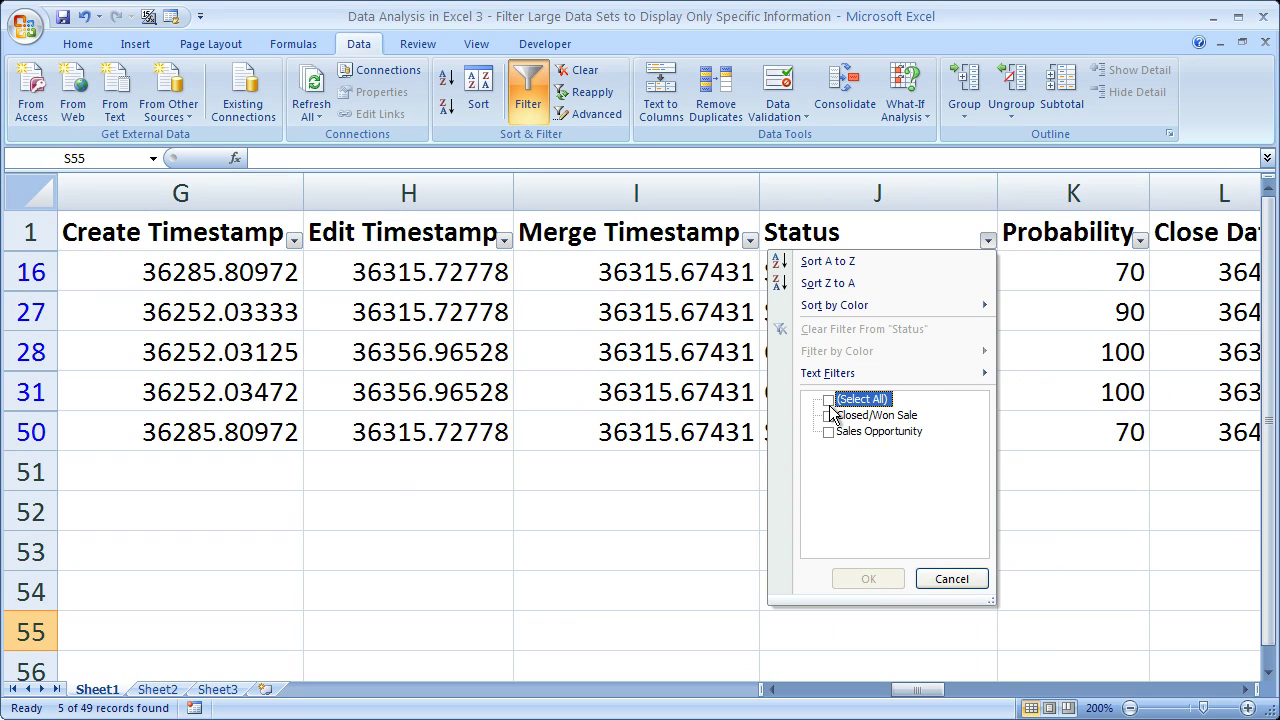
left_click(829, 416)
mouse_move(900, 580)
left_mouse_down()
mouse_move(1057, 320)
mouse_move(890, 585)
left_mouse_up()
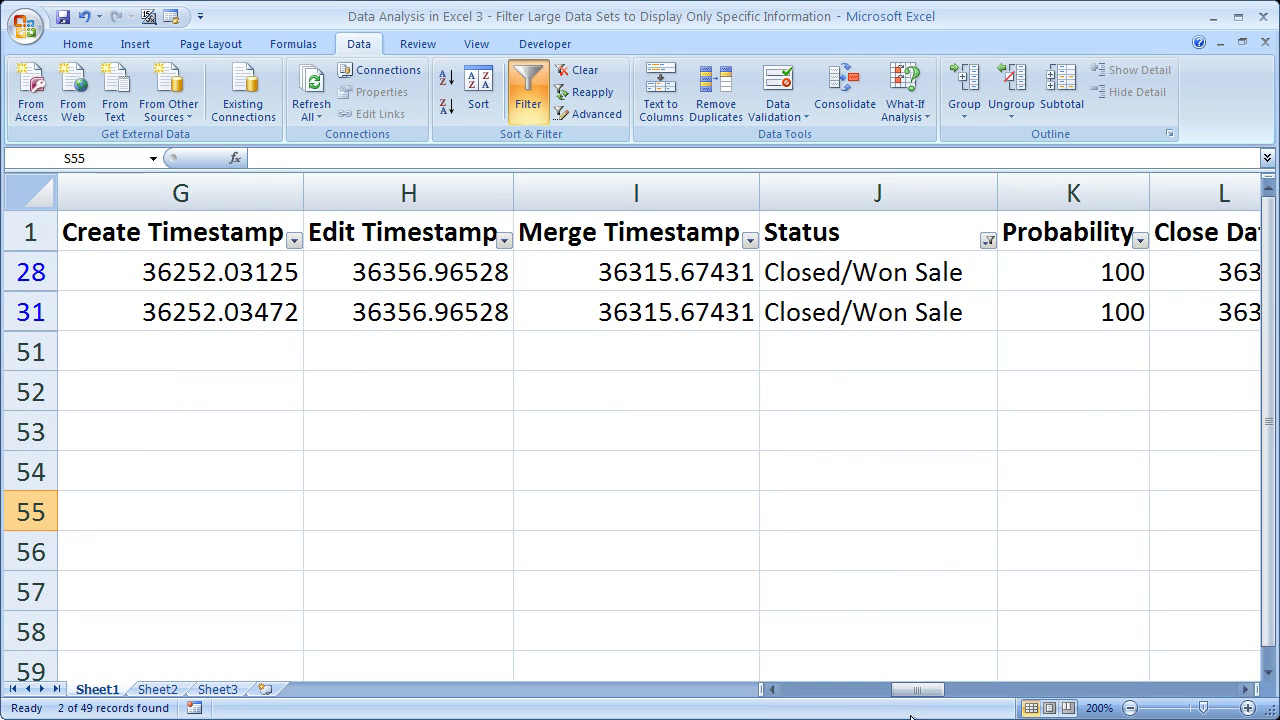
left_click_drag(915, 697, 790, 692)
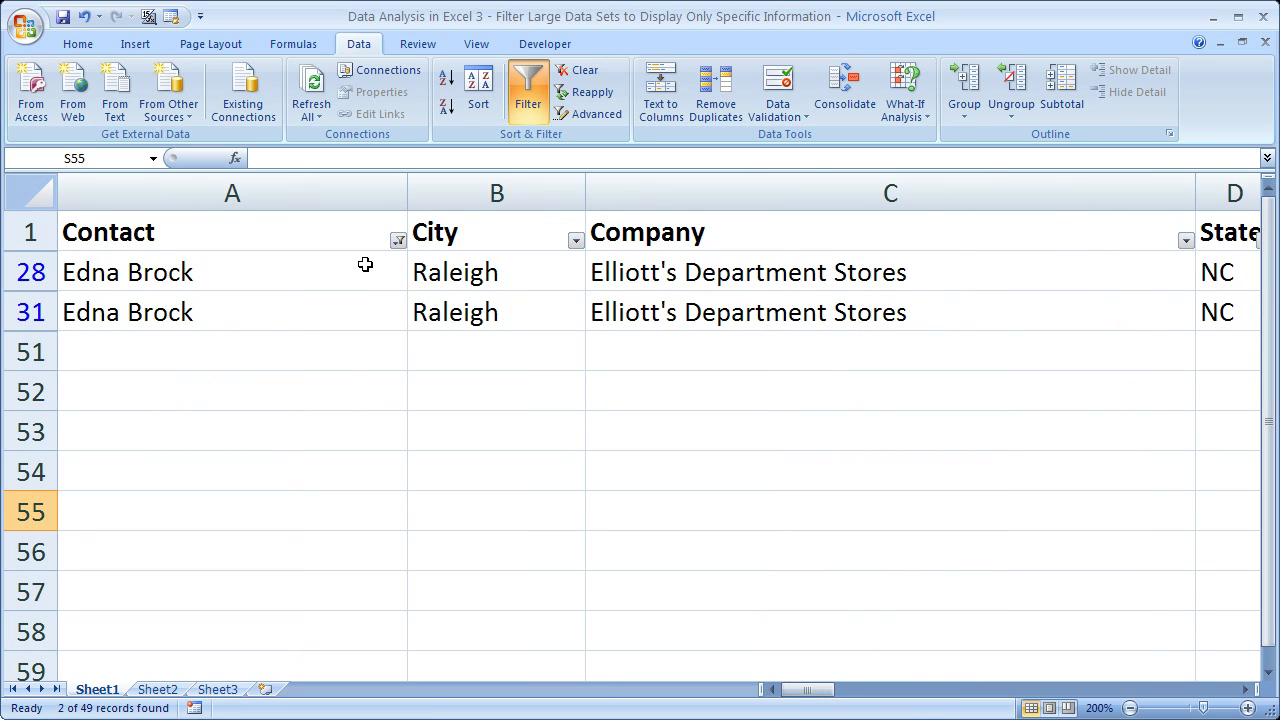
Step: Switch AutoFilter off so all records show, then select cell A4 in the contact data
left_click(525, 108)
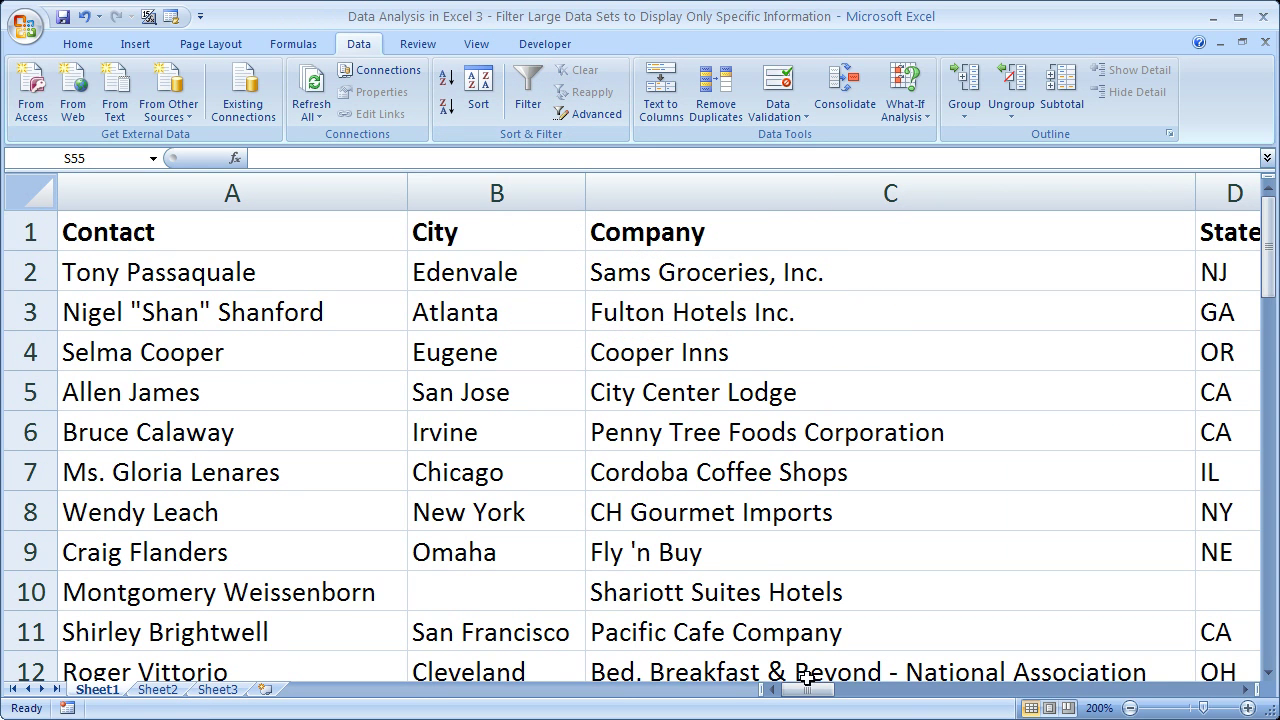
left_click_drag(1268, 270, 1258, 238)
left_click(191, 244)
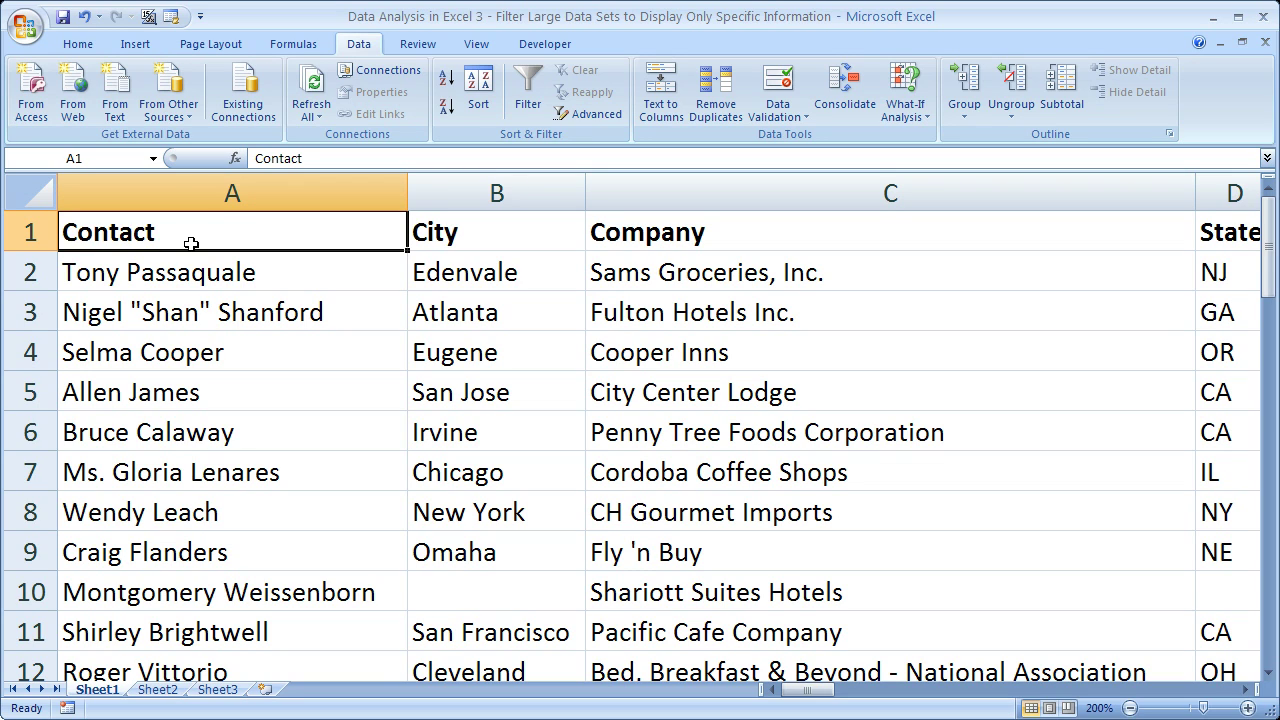
left_click(372, 352)
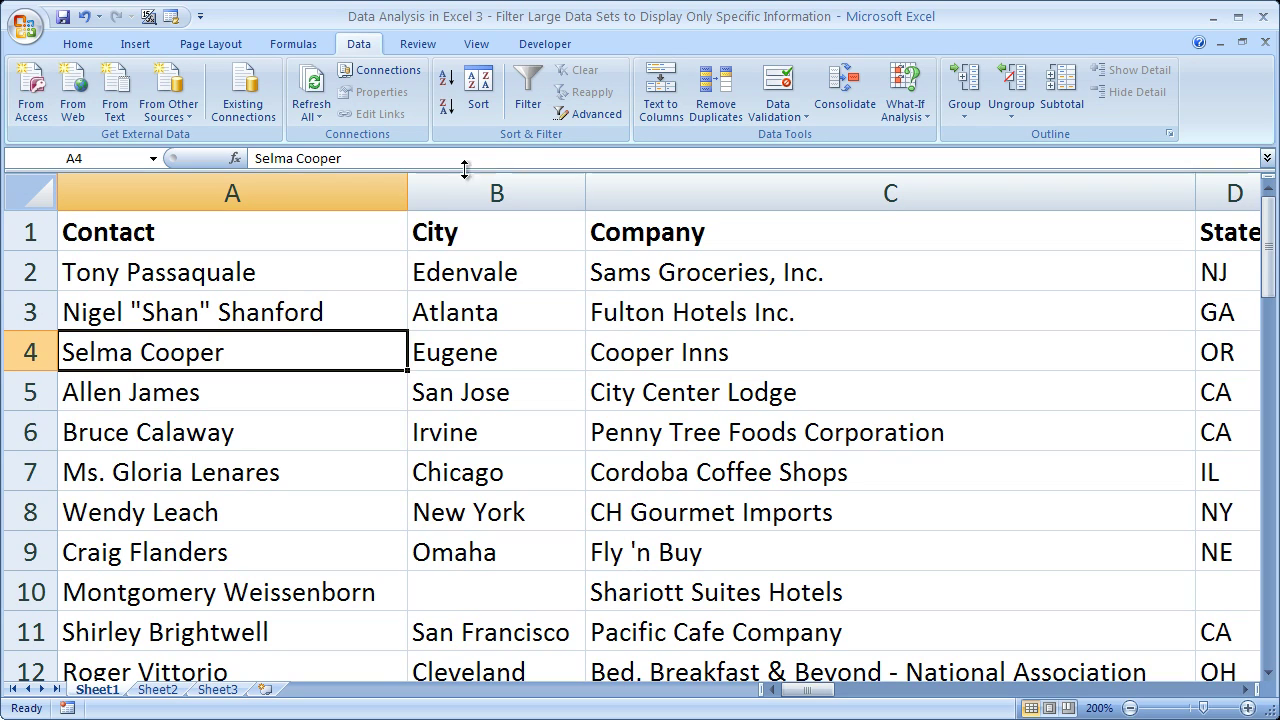
left_click(524, 81)
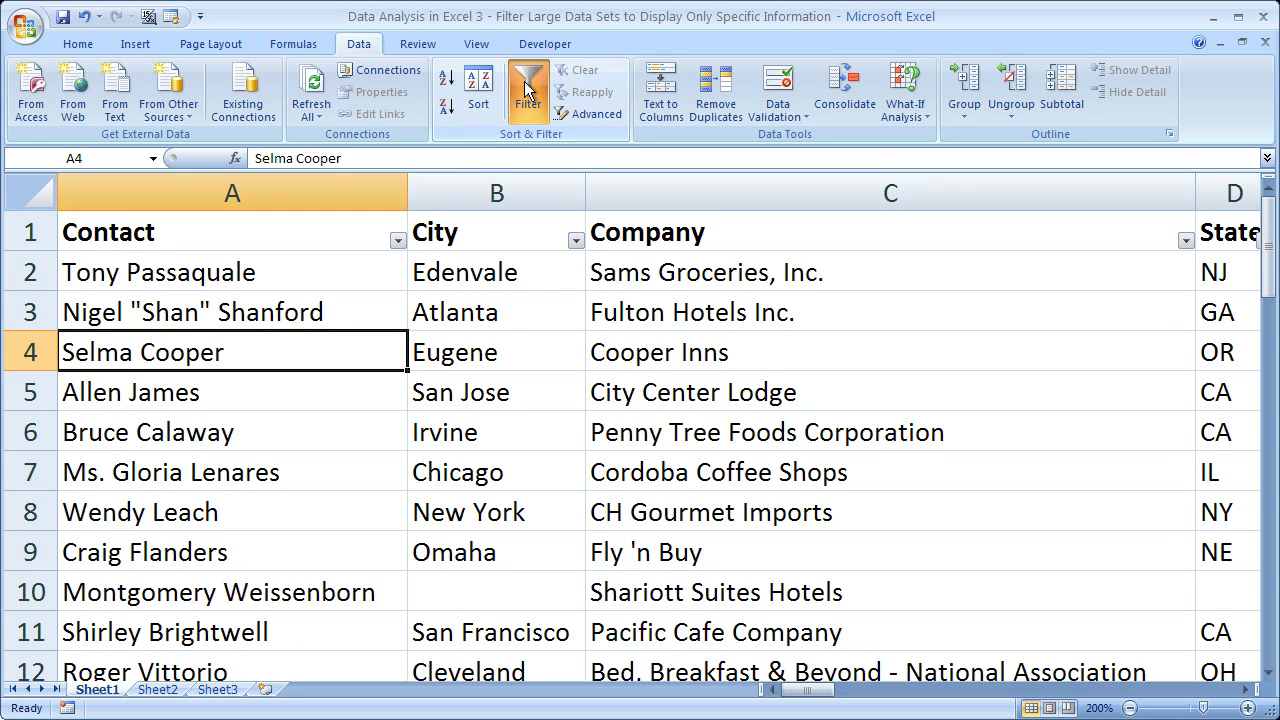
left_click(398, 241)
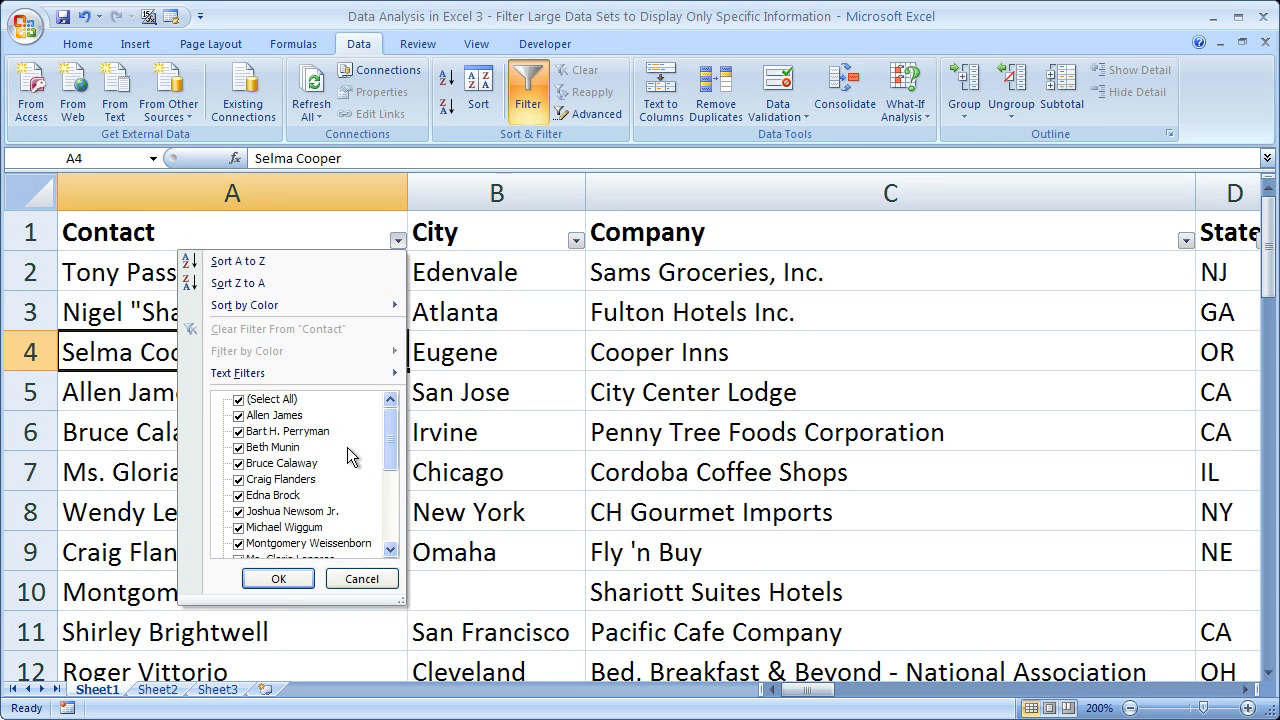
left_click(238, 400)
left_click(250, 415)
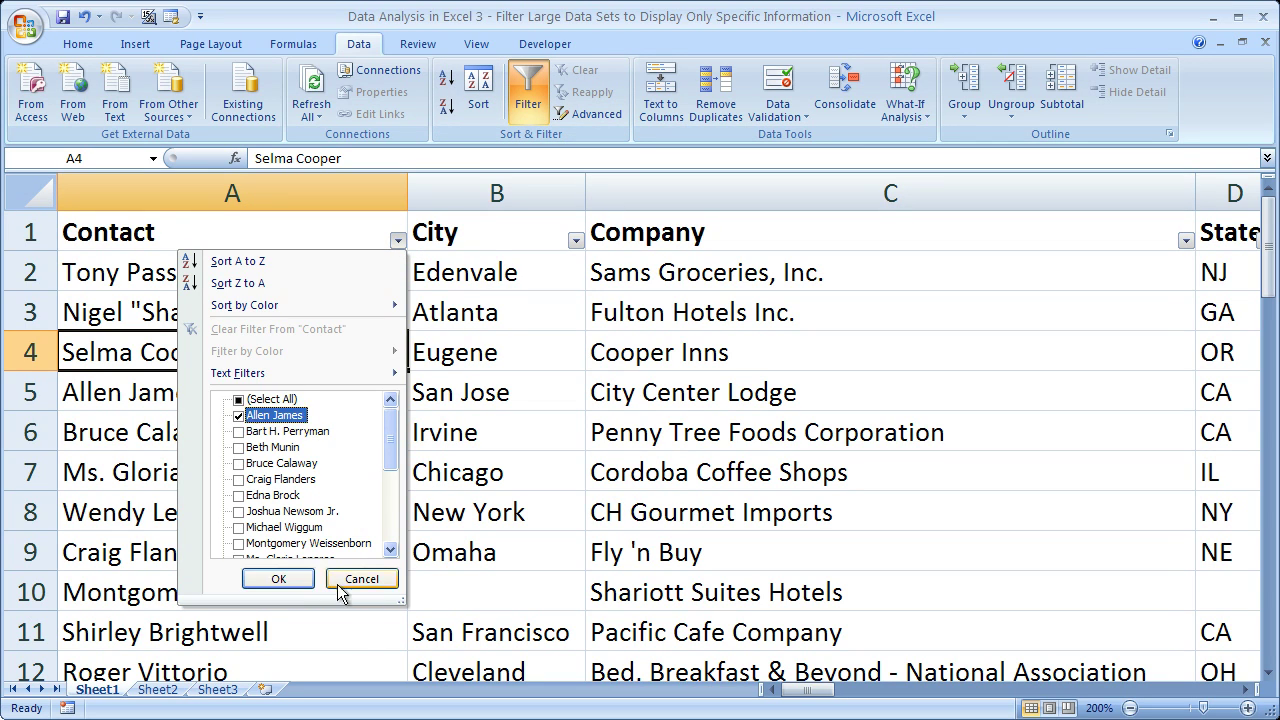
left_click(278, 579)
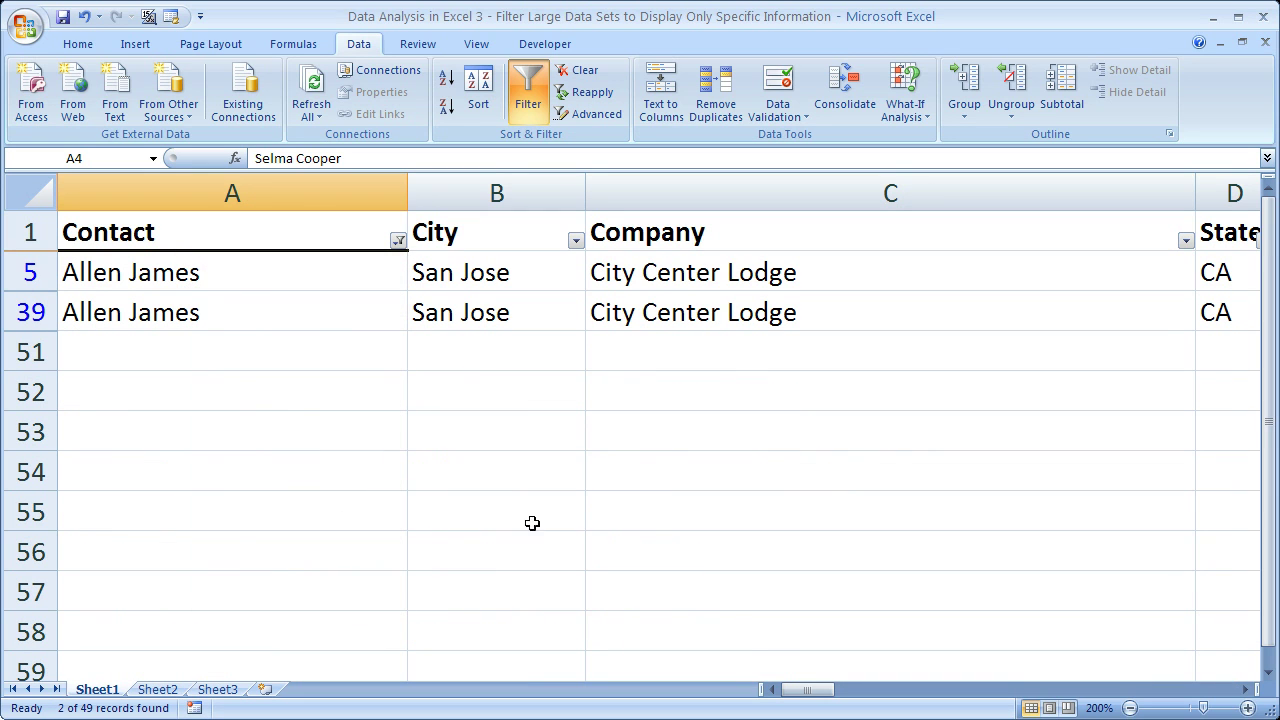
mouse_move(804, 689)
left_mouse_down()
mouse_move(1115, 692)
mouse_move(780, 690)
mouse_move(800, 690)
left_mouse_up()
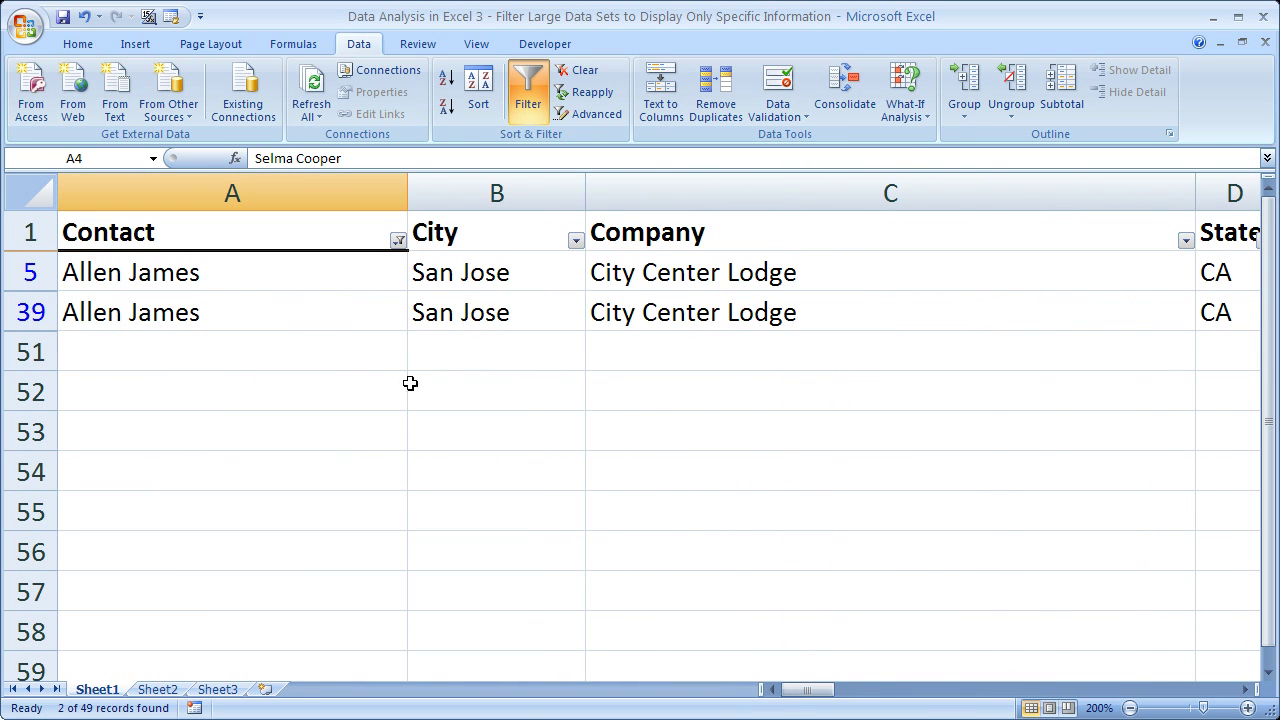